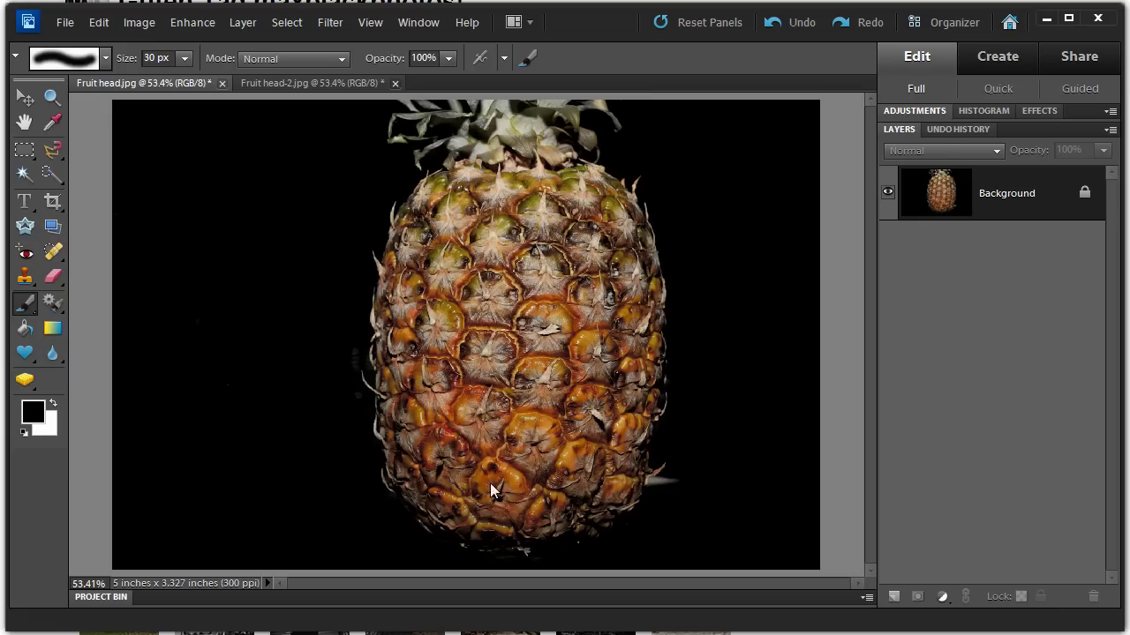
Step: Bring Fruit head-2.jpg to the front and select the Move tool
left_click(321, 82)
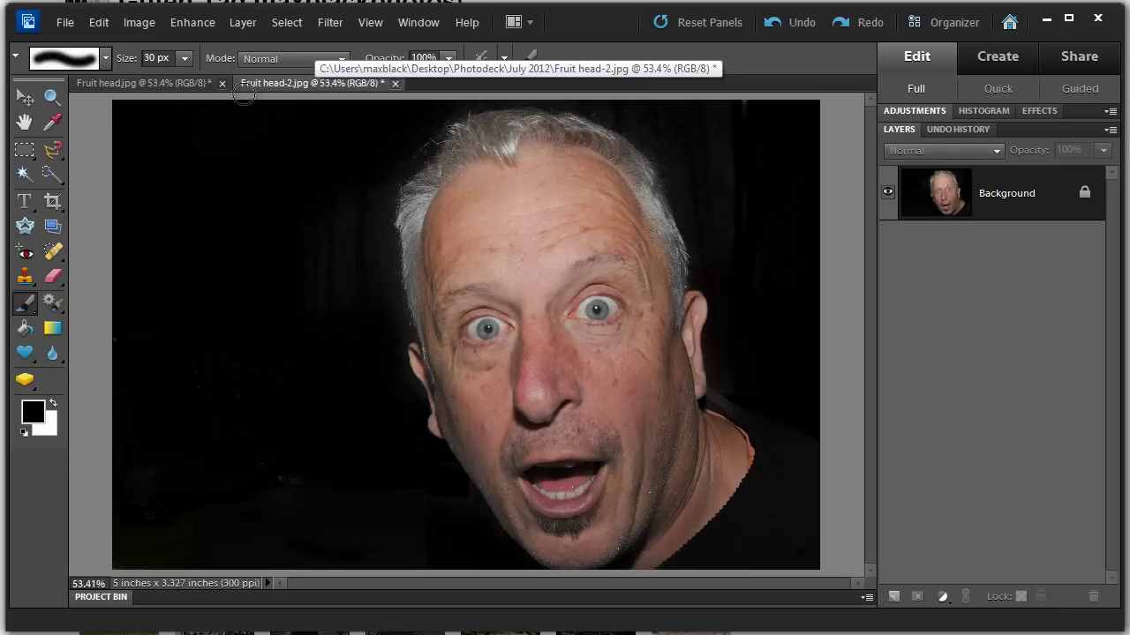
left_click(168, 83)
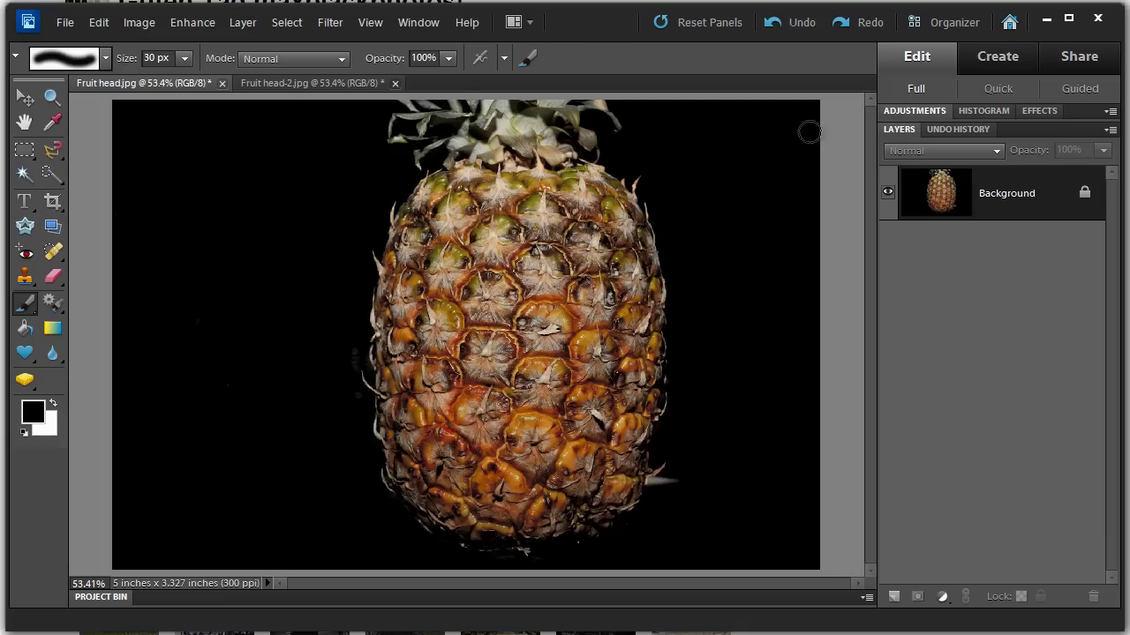
left_click(353, 83)
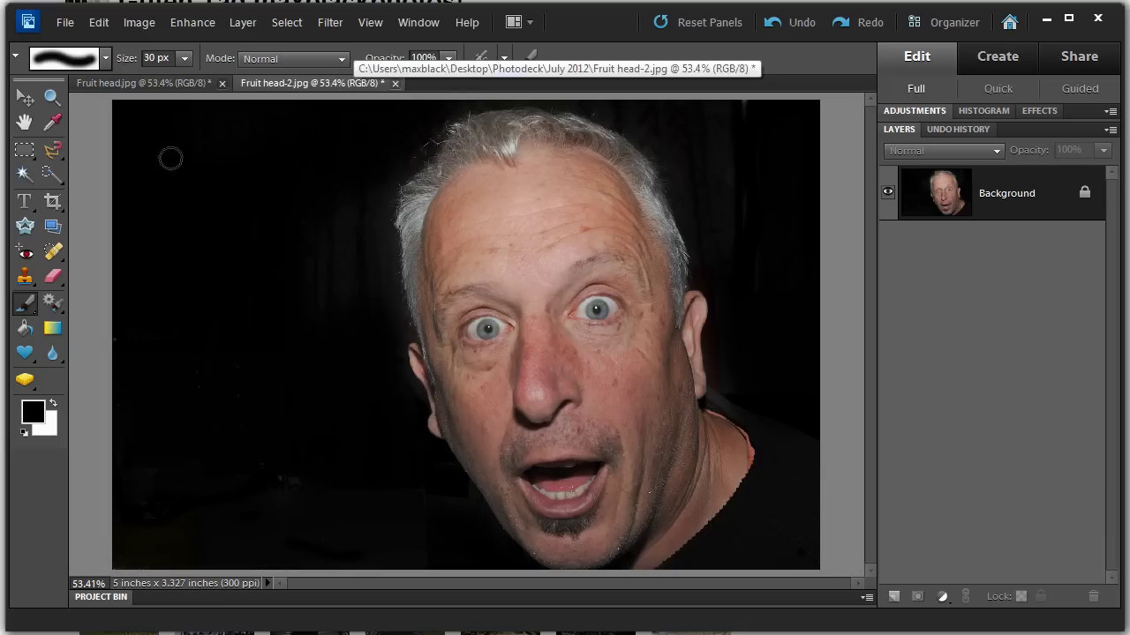
left_click(26, 101)
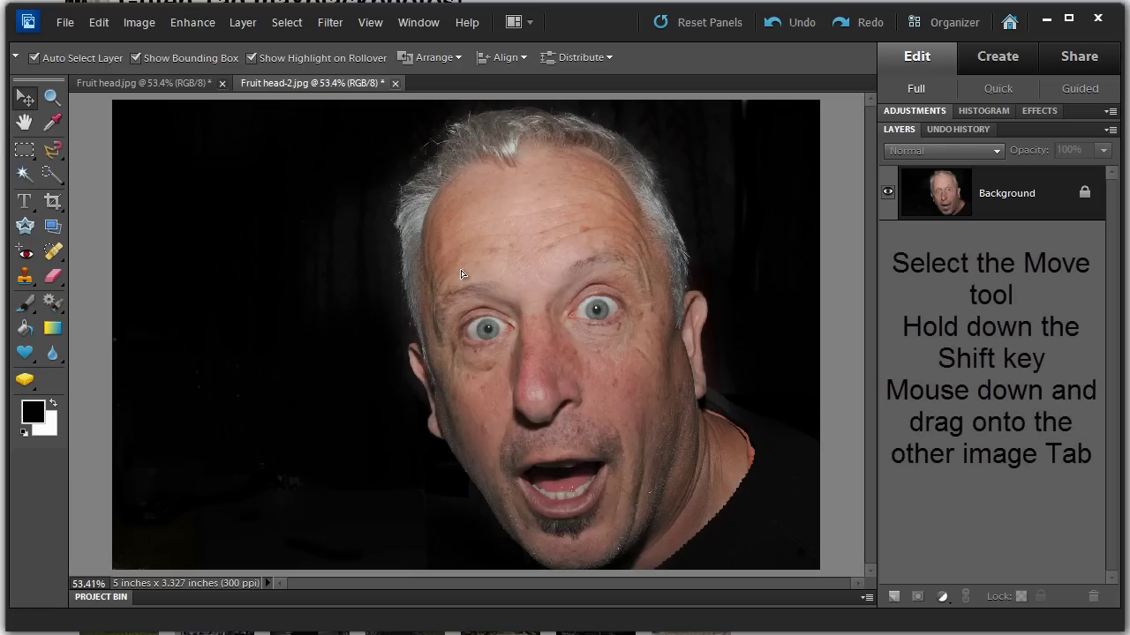
Step: Drag the face onto Fruit head.jpg as Layer 1 and set its opacity to 64%
left_click_drag(204, 86, 287, 176)
left_click_drag(496, 283, 496, 281)
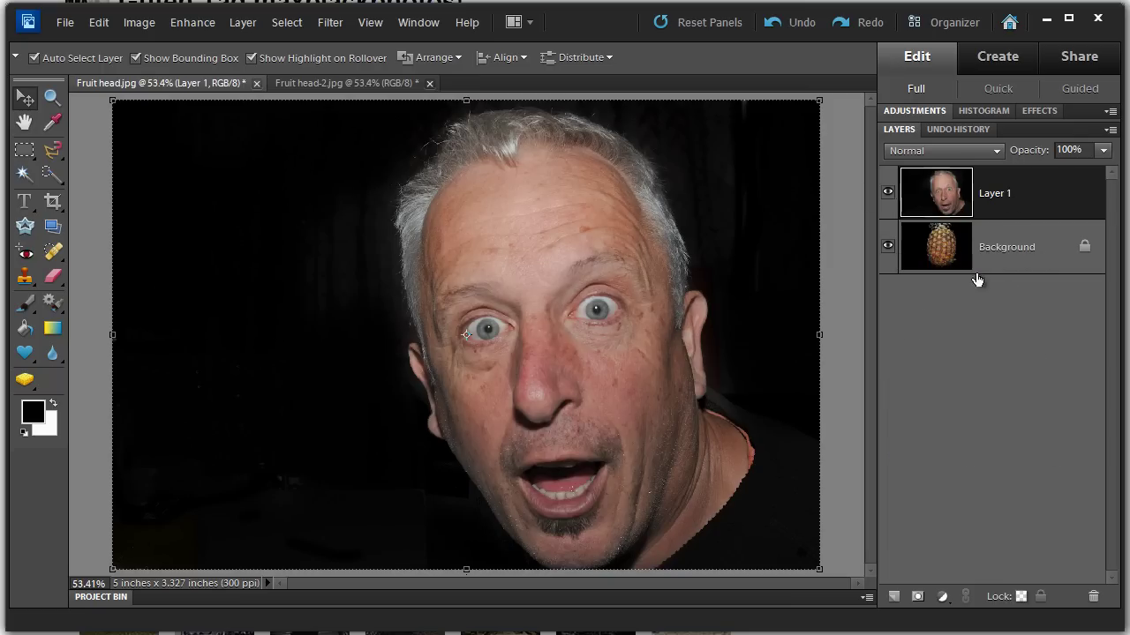
left_click(1102, 155)
left_click_drag(1102, 170, 1068, 174)
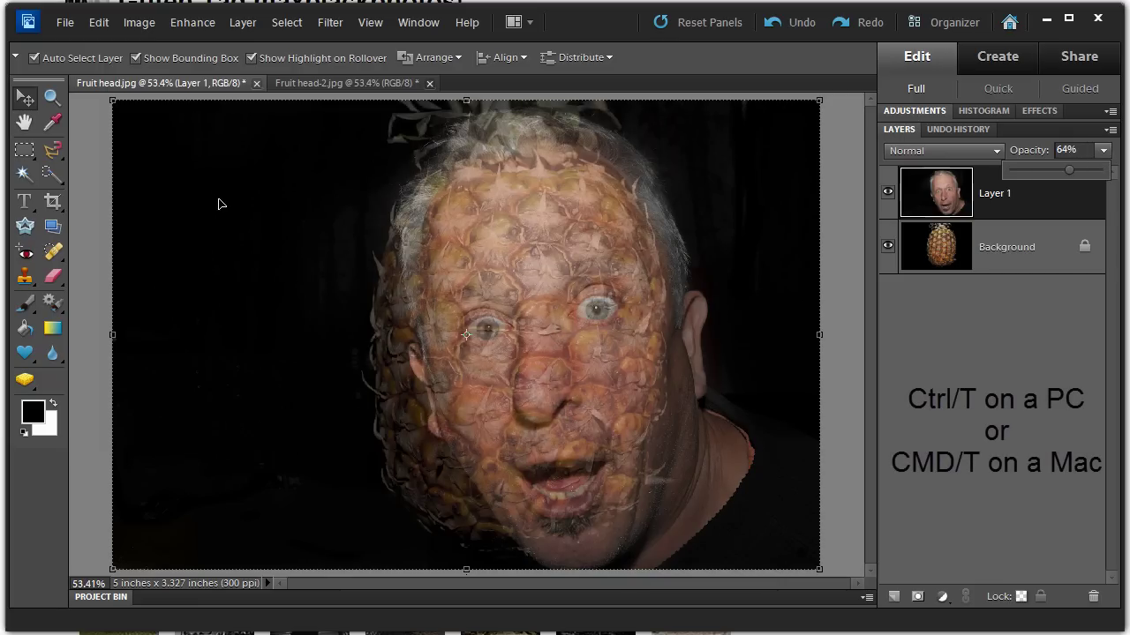
Step: Free Transform the face layer: rotate about 9.4°, enlarge slightly, move it up, and commit
left_click(137, 24)
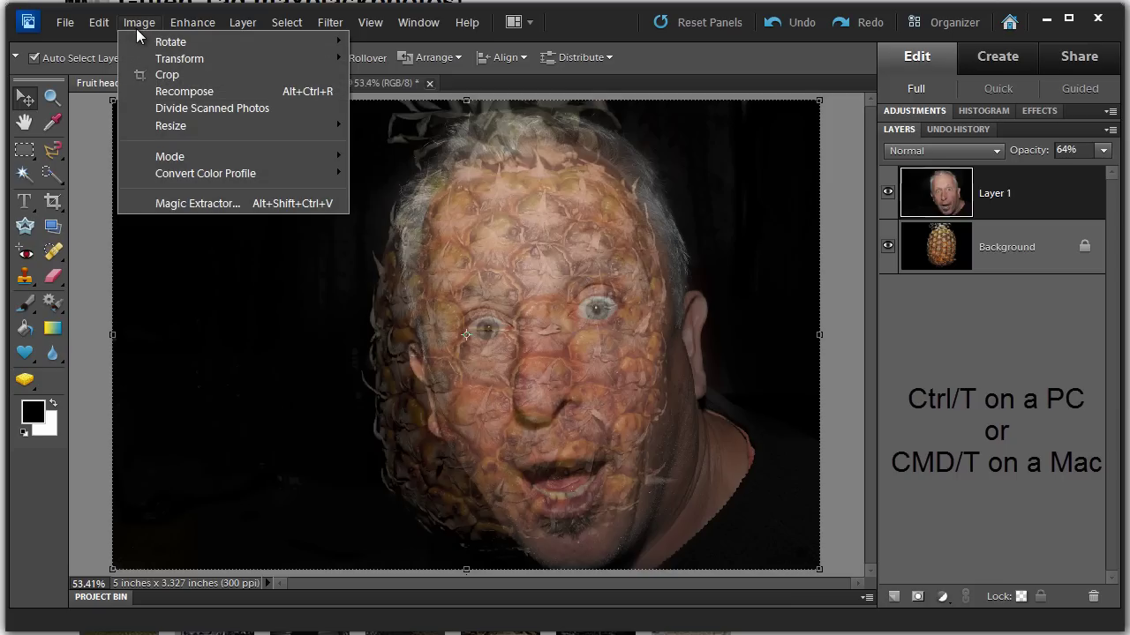
mouse_move(281, 60)
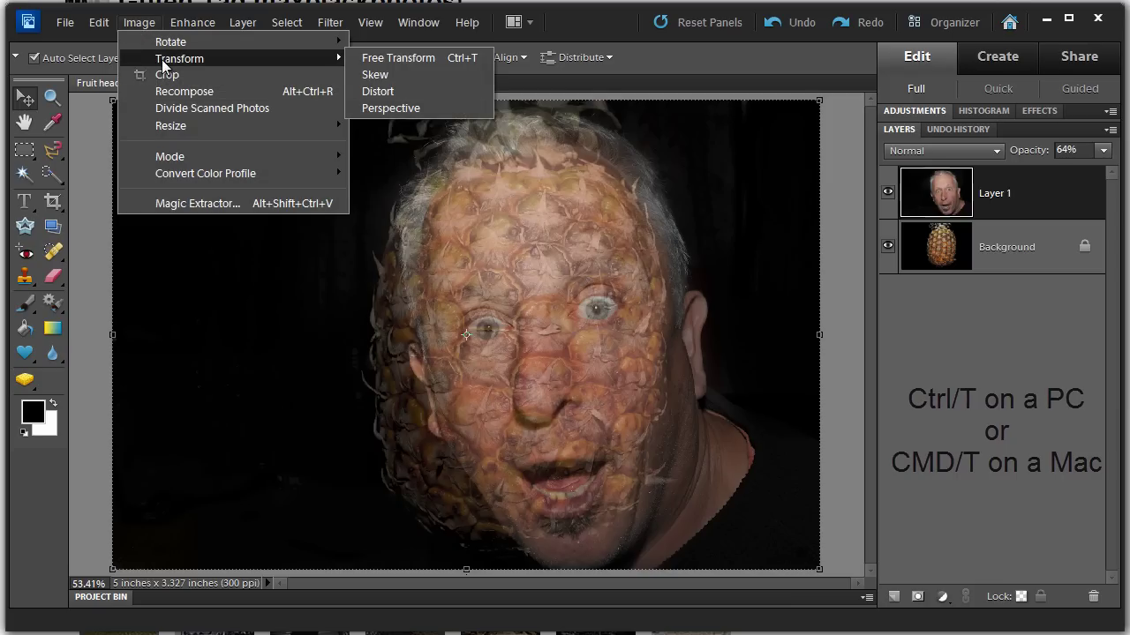
left_click(429, 62)
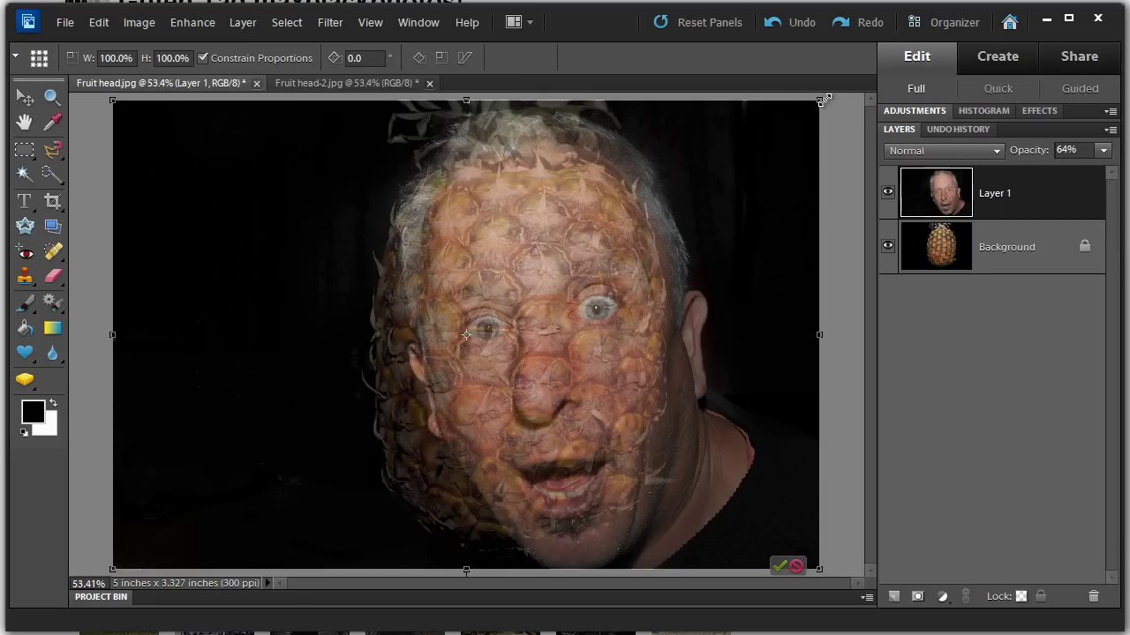
left_click_drag(826, 96, 826, 173)
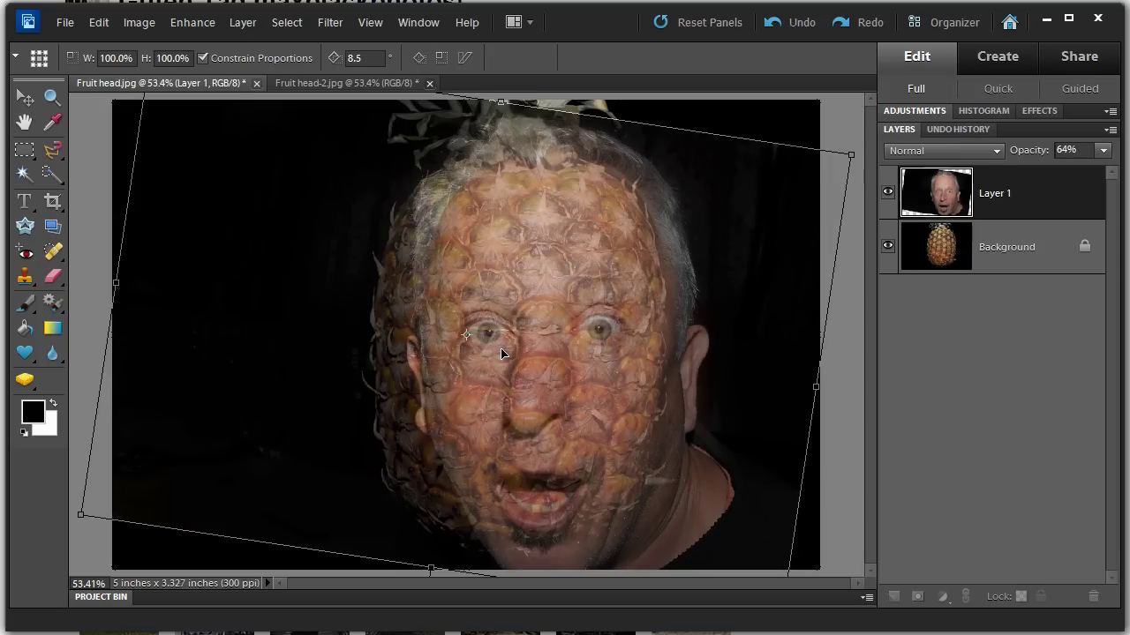
left_click_drag(496, 341, 472, 329)
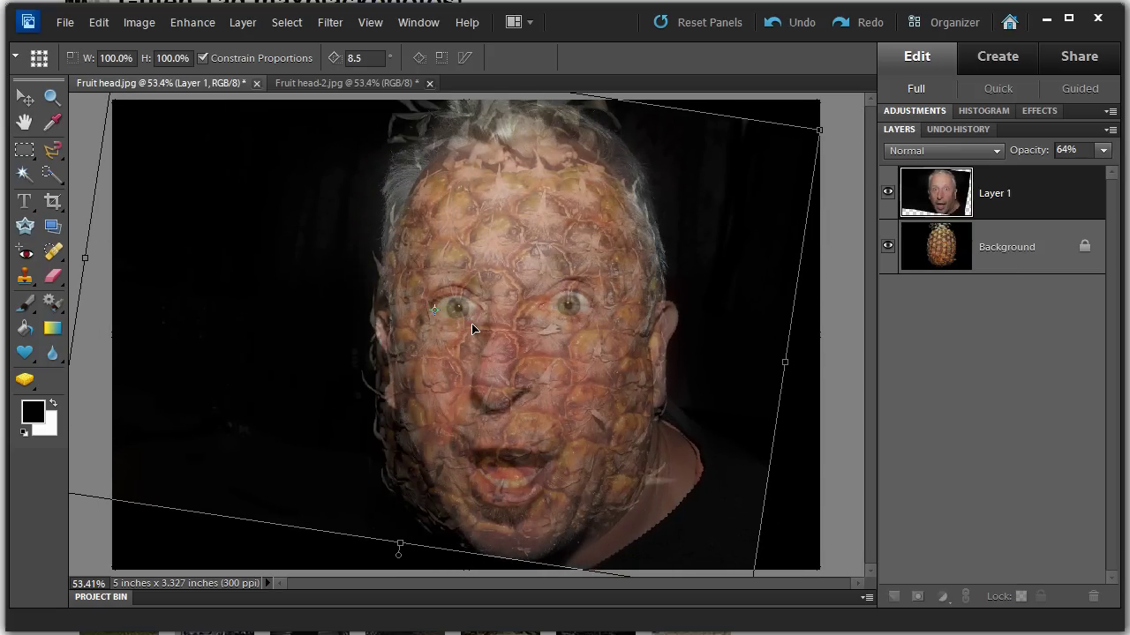
left_click_drag(839, 119, 838, 139)
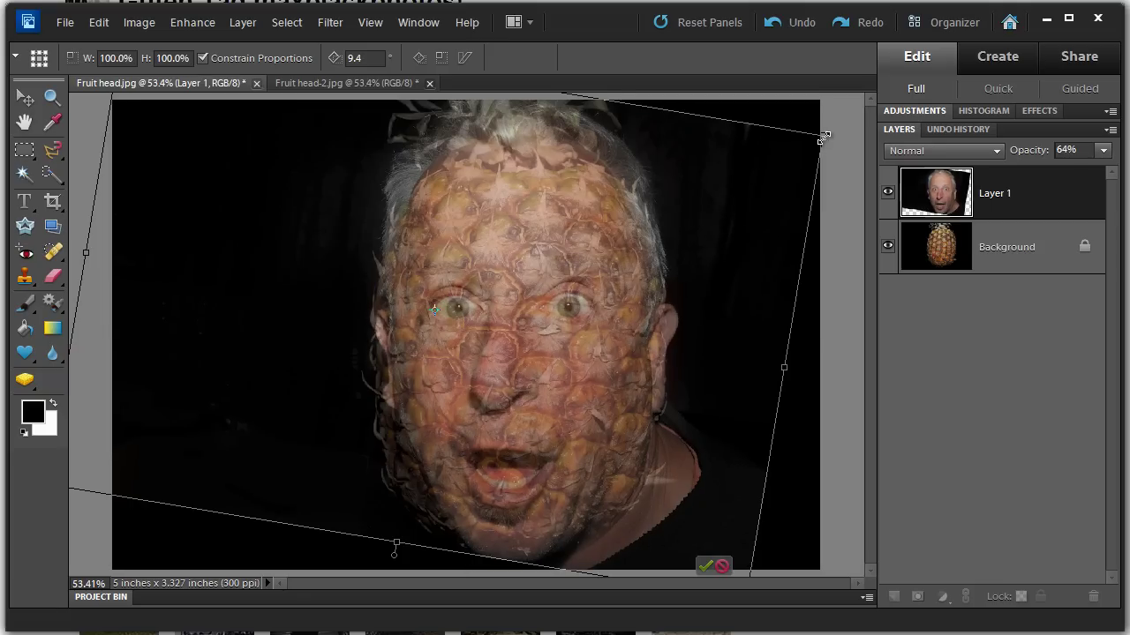
mouse_move(821, 139)
left_mouse_down()
mouse_move(860, 119)
mouse_move(708, 182)
mouse_move(821, 129)
left_mouse_up()
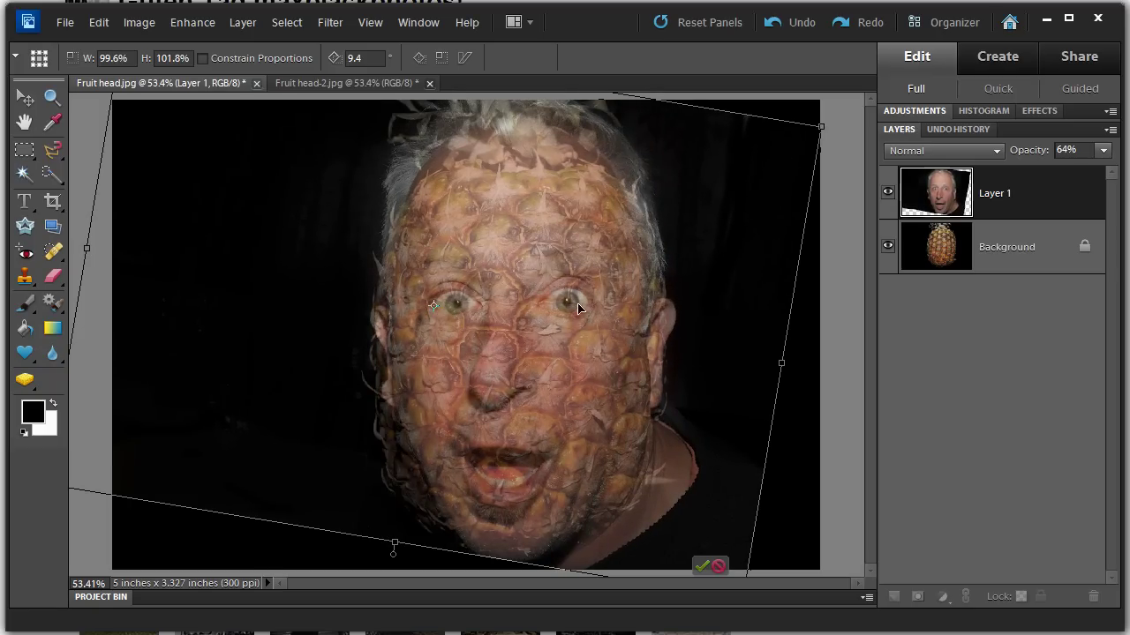
left_click_drag(567, 325, 571, 309)
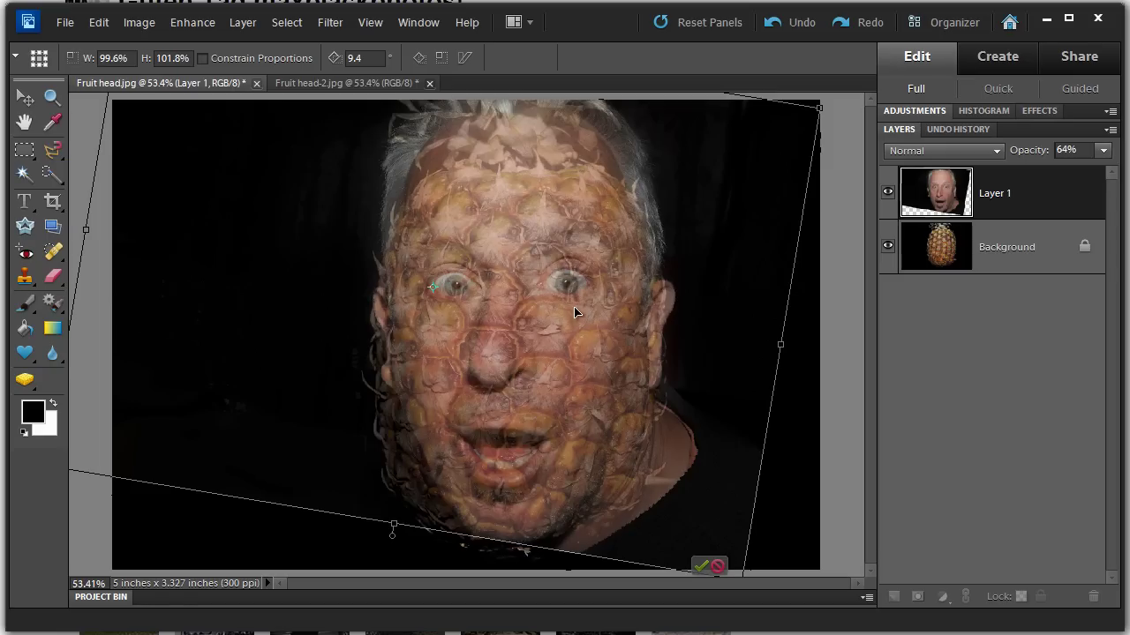
key("Return")
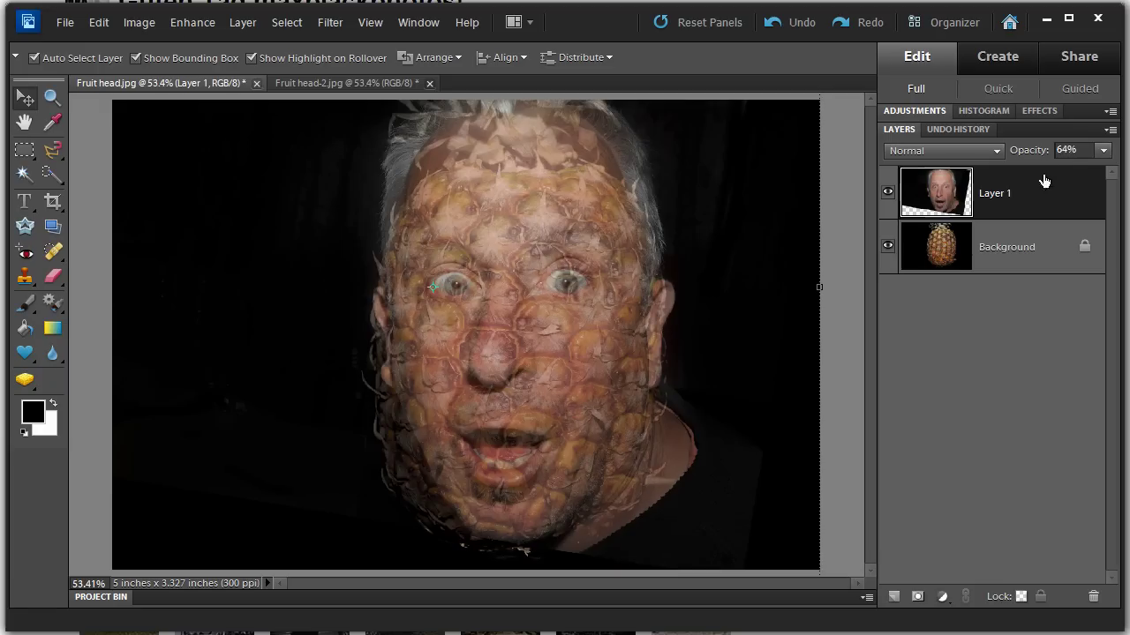
Step: Return Layer 1 to 100% opacity and duplicate it as Layer 1 copy
left_click(1102, 151)
left_click_drag(1084, 167, 1120, 169)
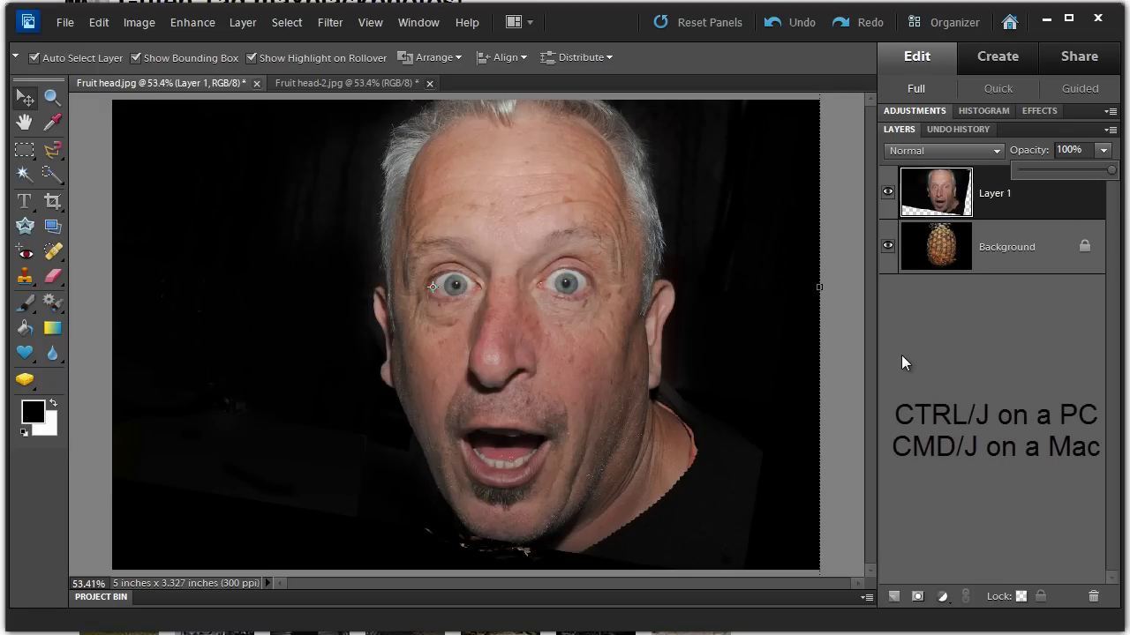
key("ctrl+j")
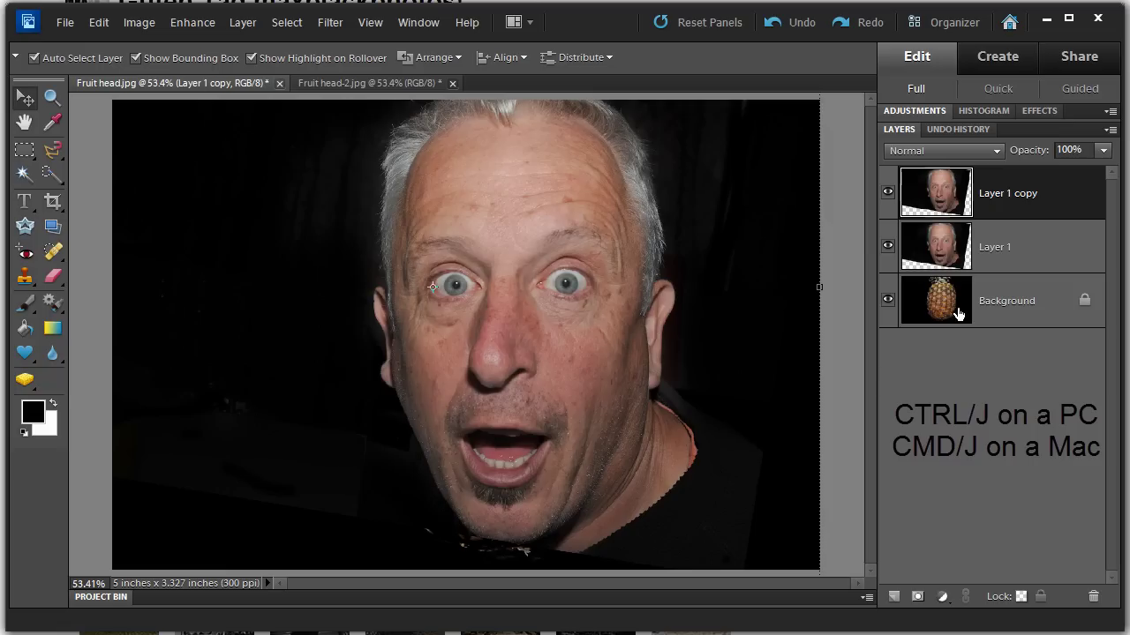
Step: Duplicate the Background layer and stack Background copy between Layer 1 copy and Layer 1
left_click(987, 305)
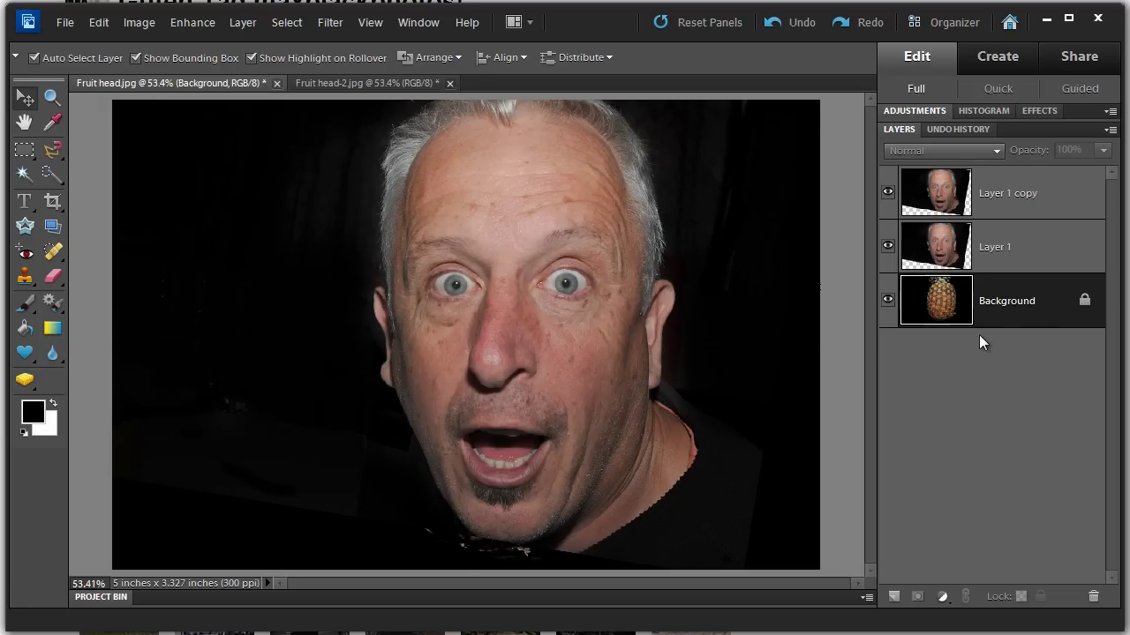
key("ctrl+j")
left_click_drag(1017, 305, 1010, 226)
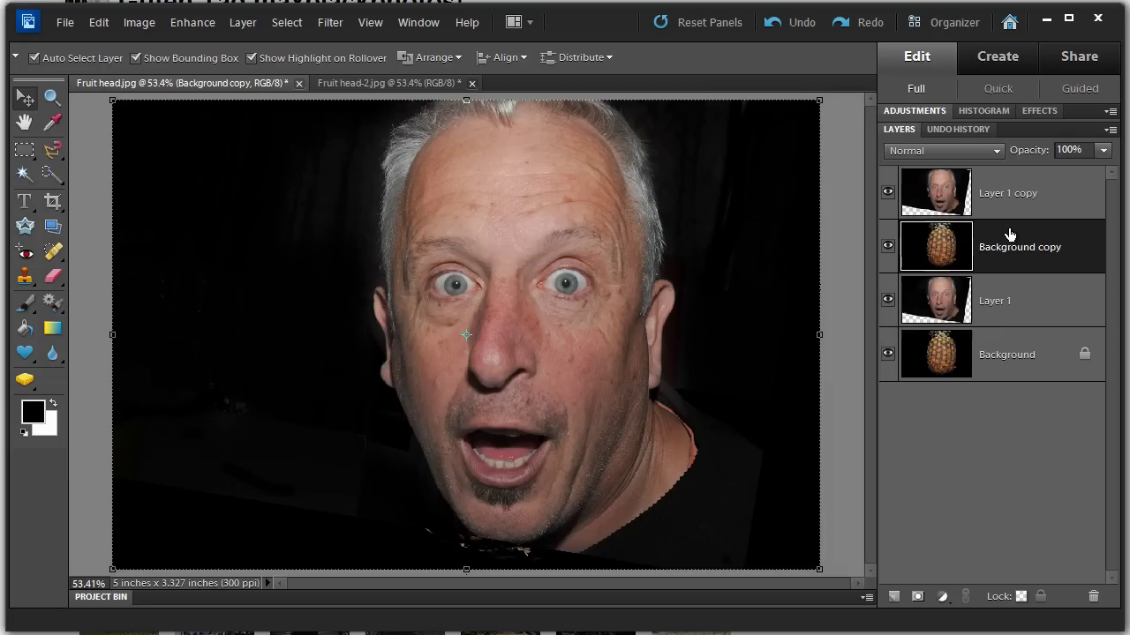
left_click(1046, 190)
left_click(888, 193)
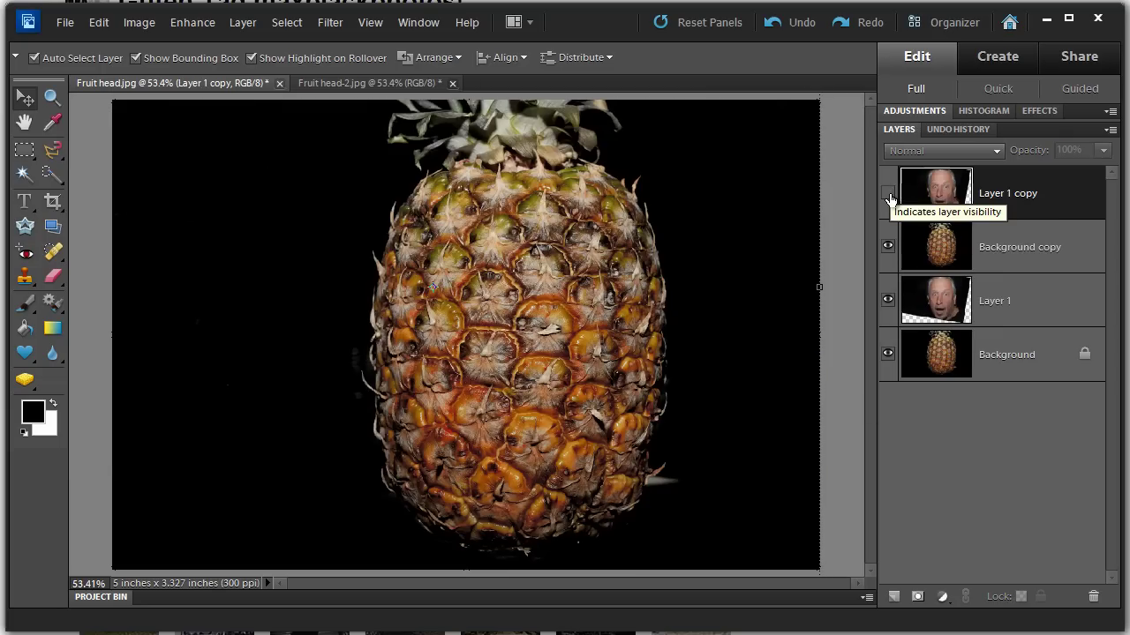
left_click(889, 196)
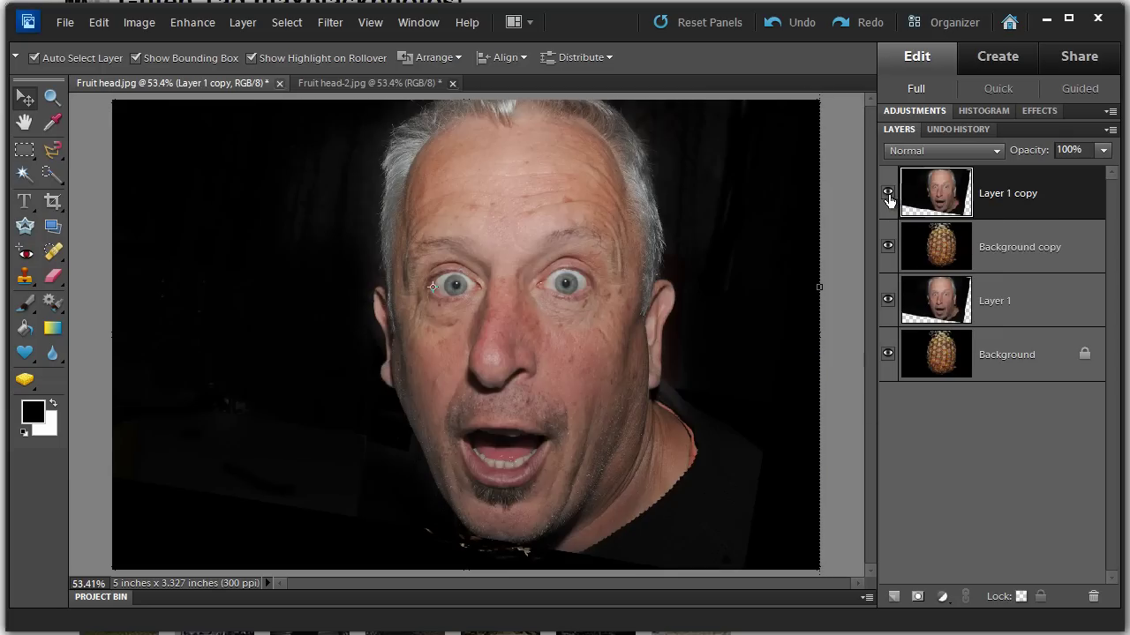
left_click(1006, 242)
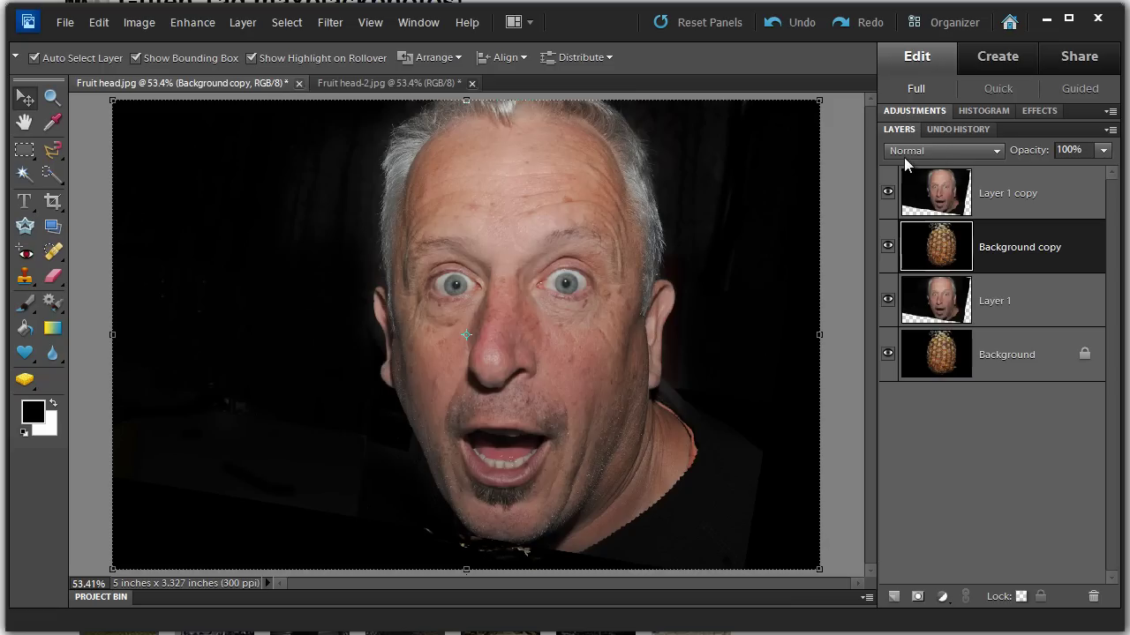
Step: Set Background copy to Multiply blending at about 41% opacity
left_click(998, 156)
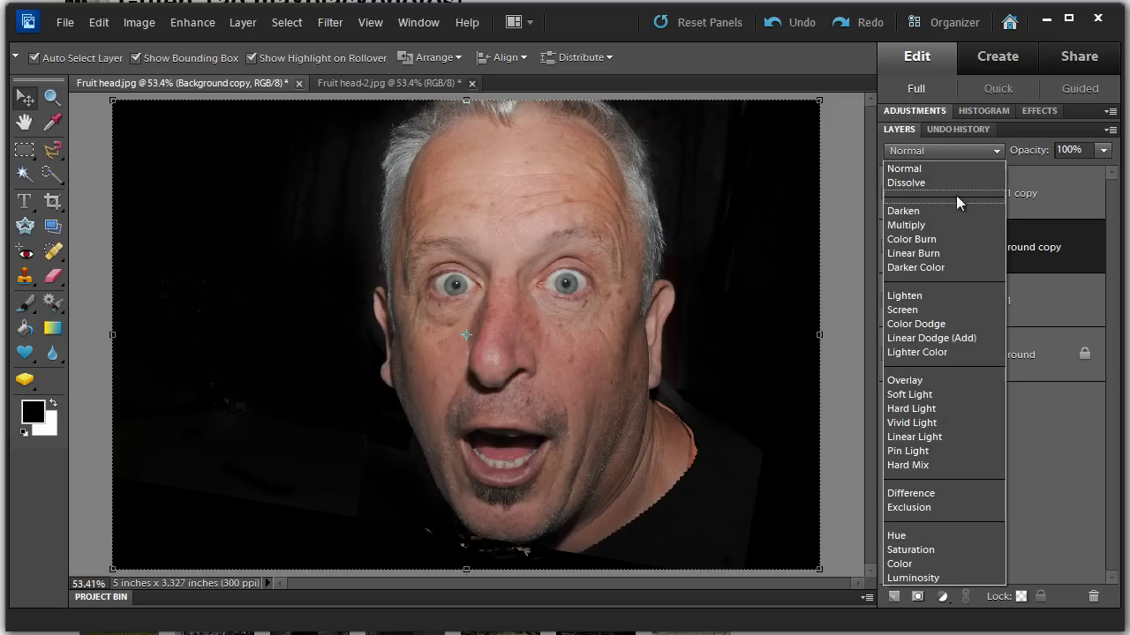
left_click(942, 223)
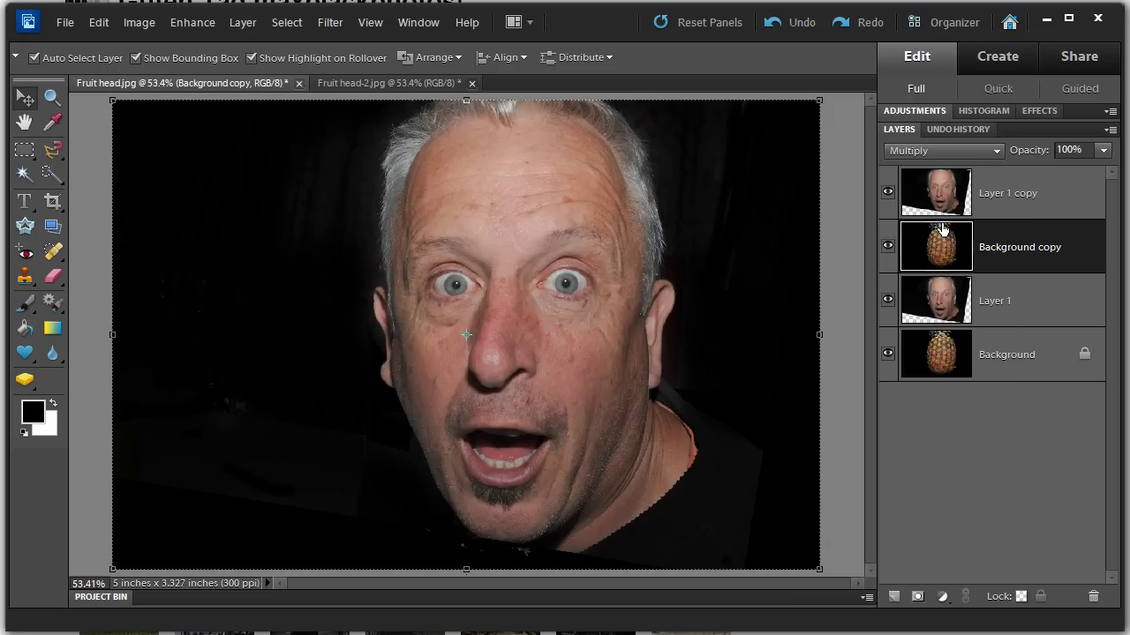
left_click(888, 193)
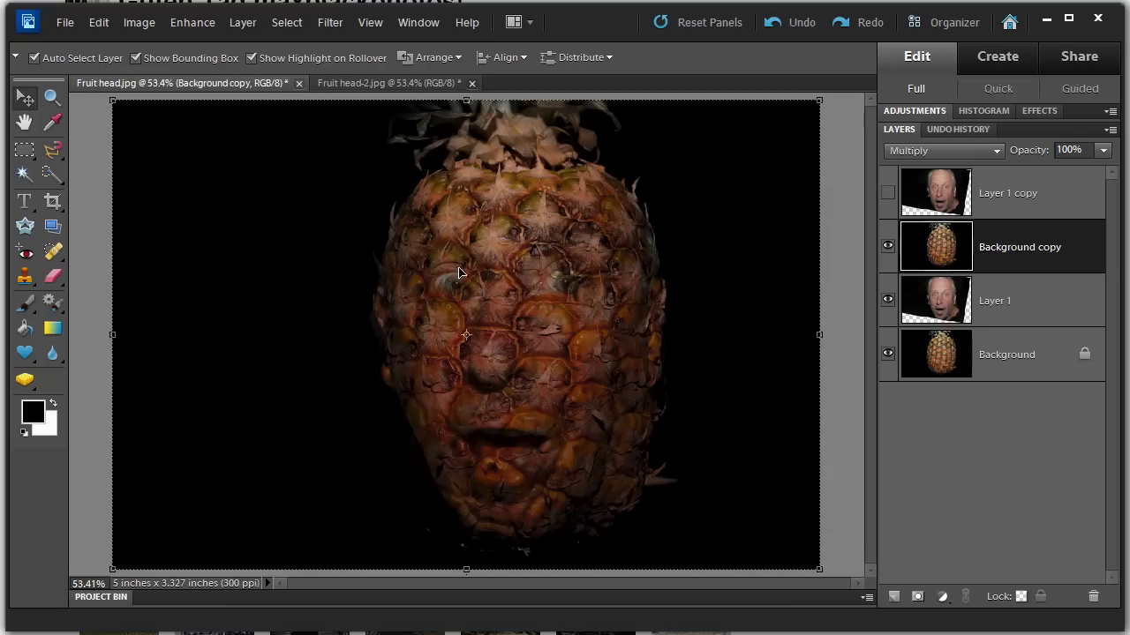
left_click(888, 192)
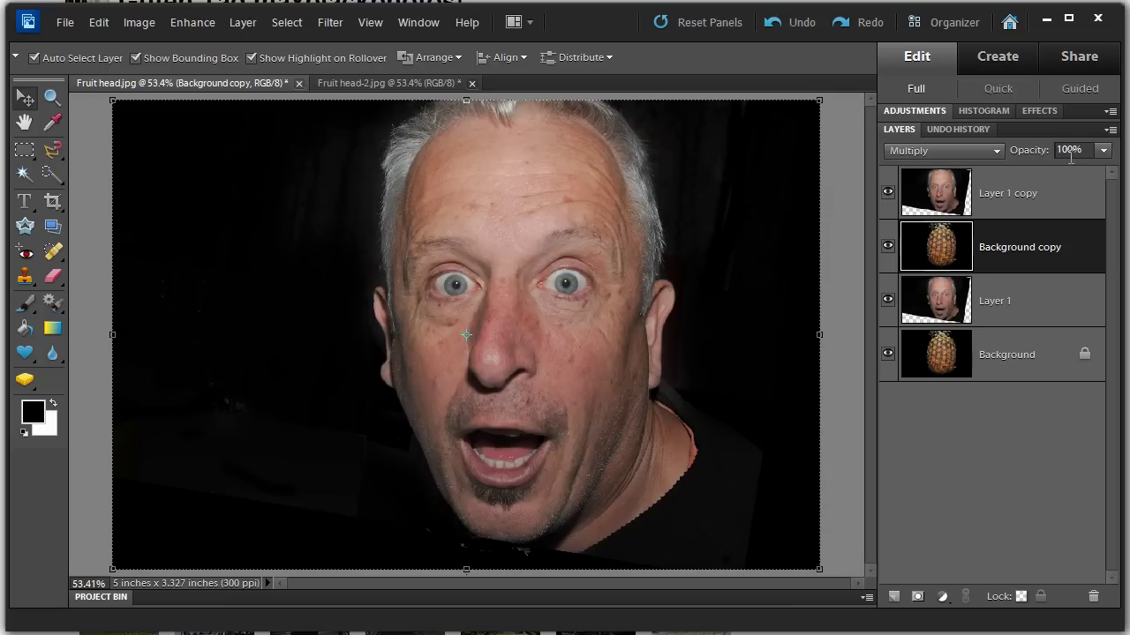
left_click(1103, 150)
left_click_drag(1102, 176, 1052, 188)
Step: Lower Layer 1 copy's opacity to 52%, then reselect Background copy
left_click(1059, 201)
left_click(1103, 151)
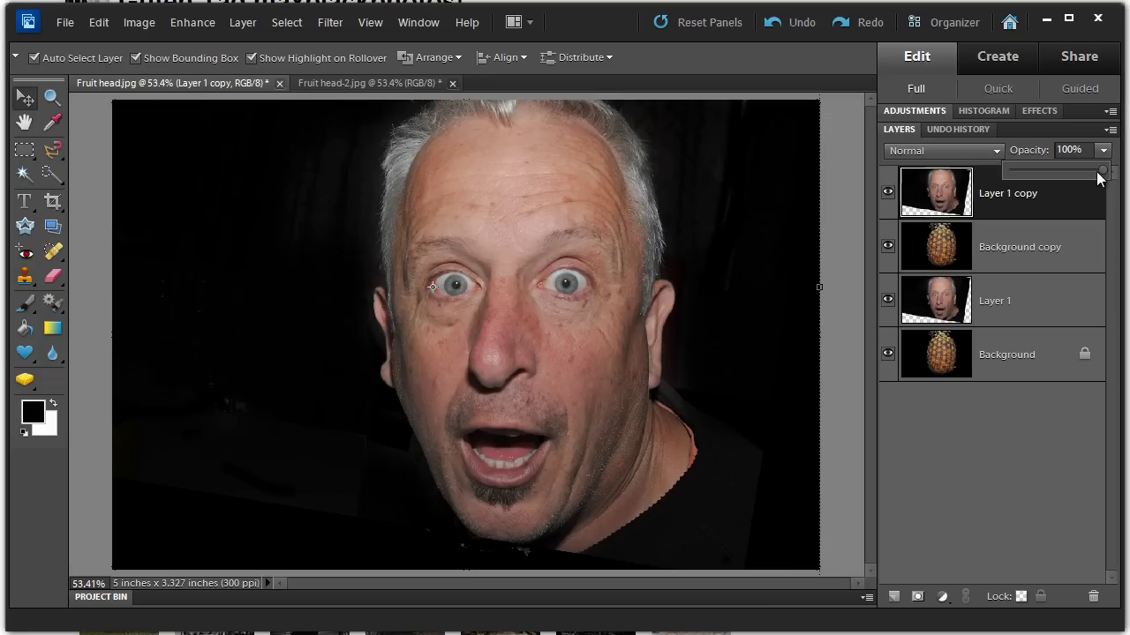
left_click_drag(1069, 171, 1052, 172)
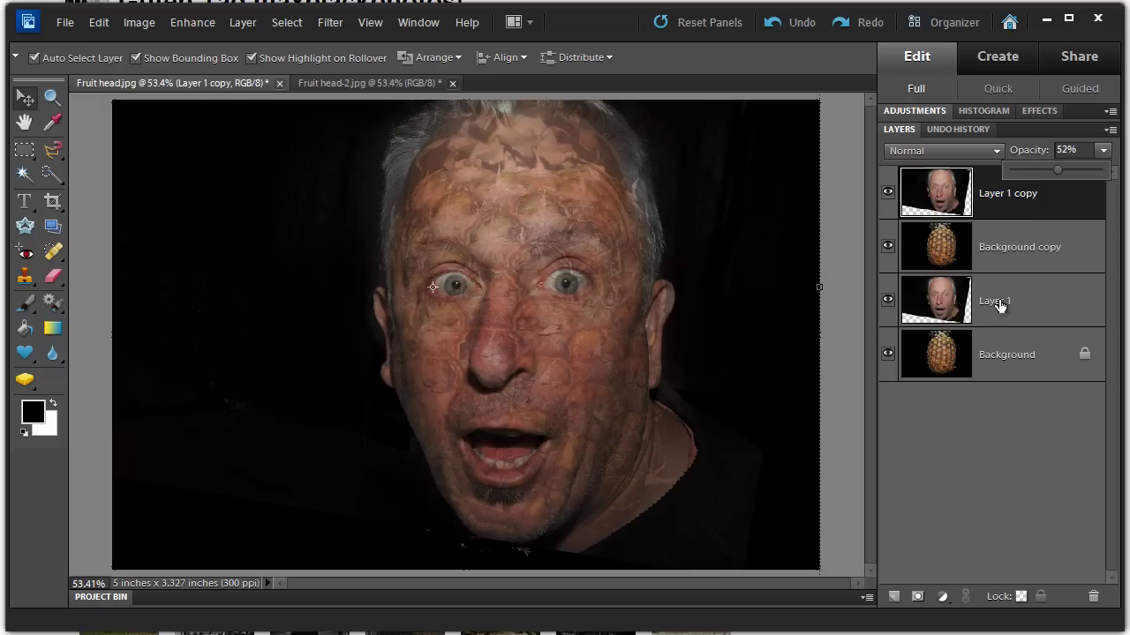
left_click(1015, 251)
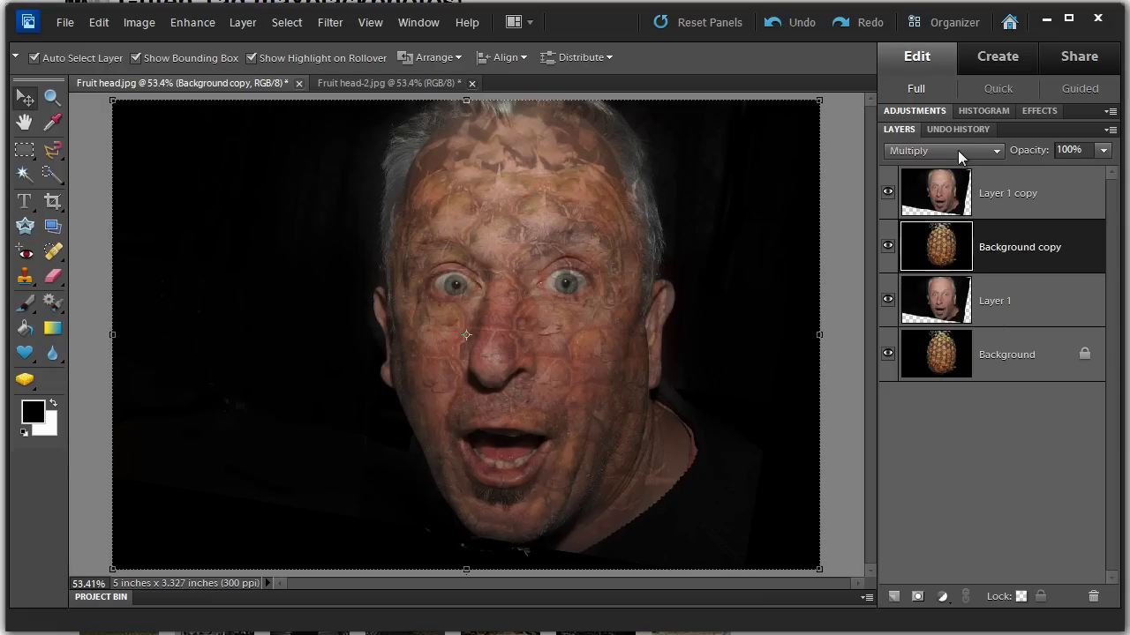
Step: Add a white layer mask to Background copy and set the Brush tool to 30% opacity
left_click(918, 597)
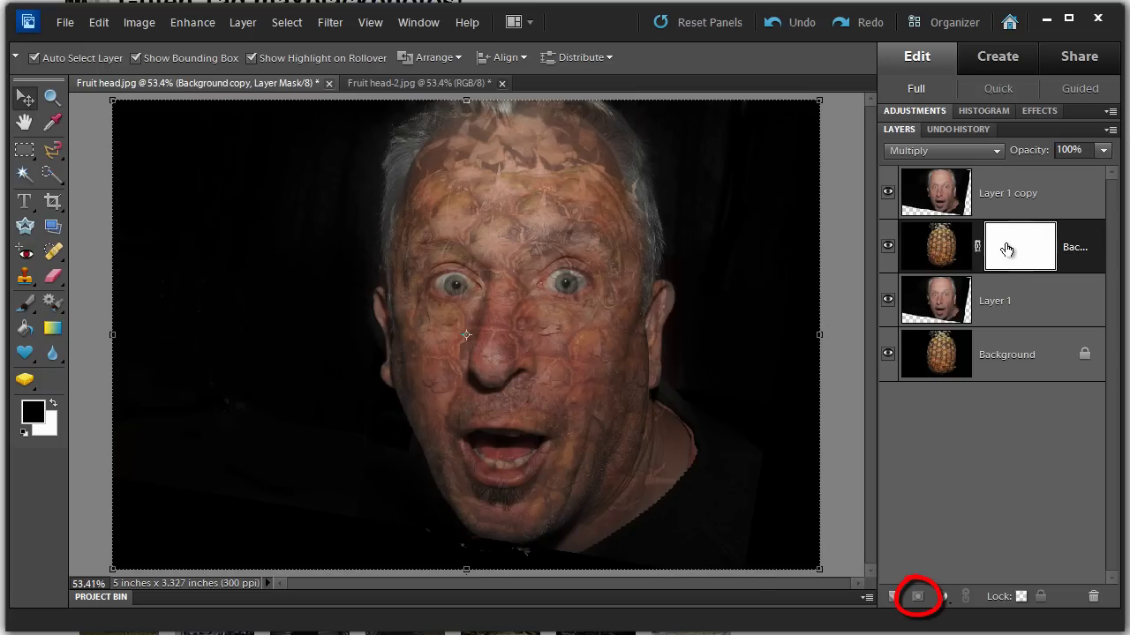
left_click(26, 305)
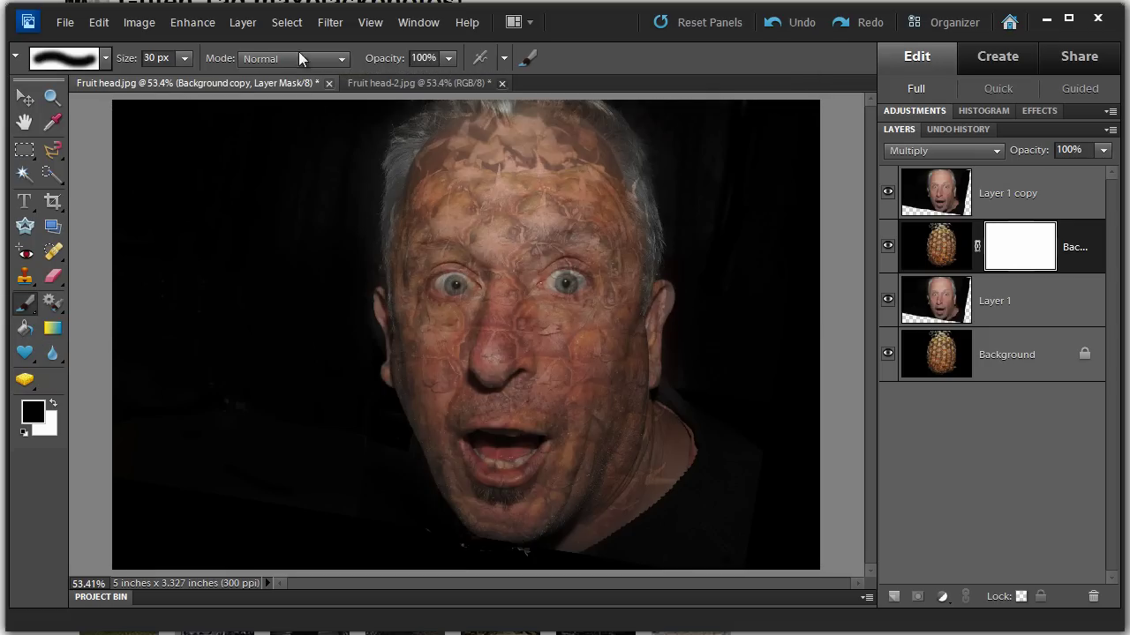
left_click(449, 59)
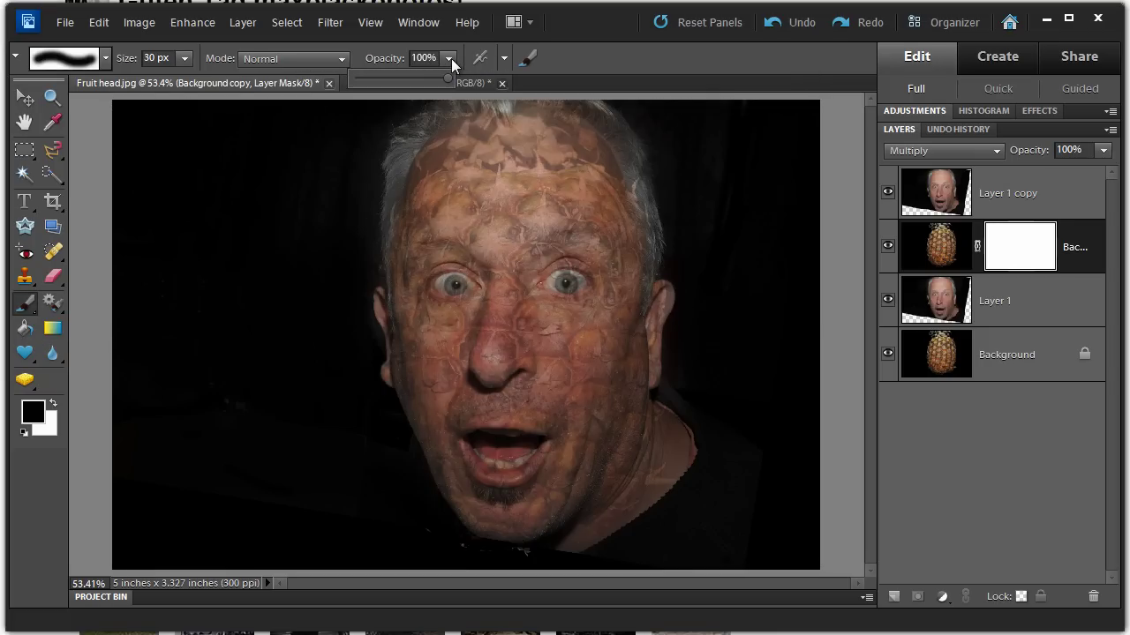
left_click_drag(444, 75, 409, 77)
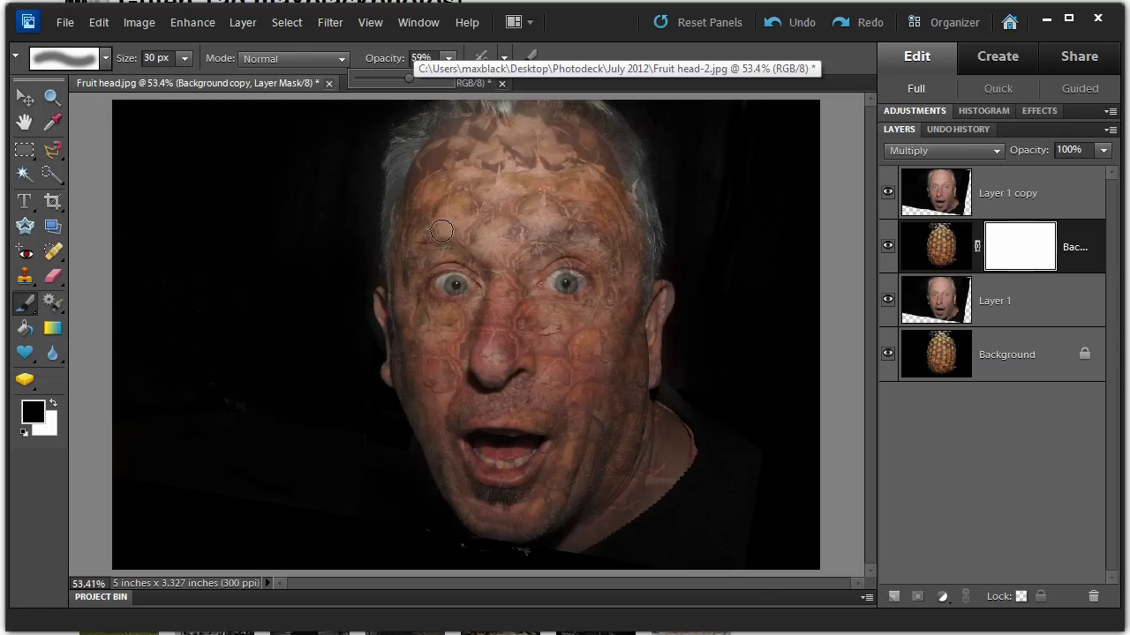
left_click(317, 230)
key("3")
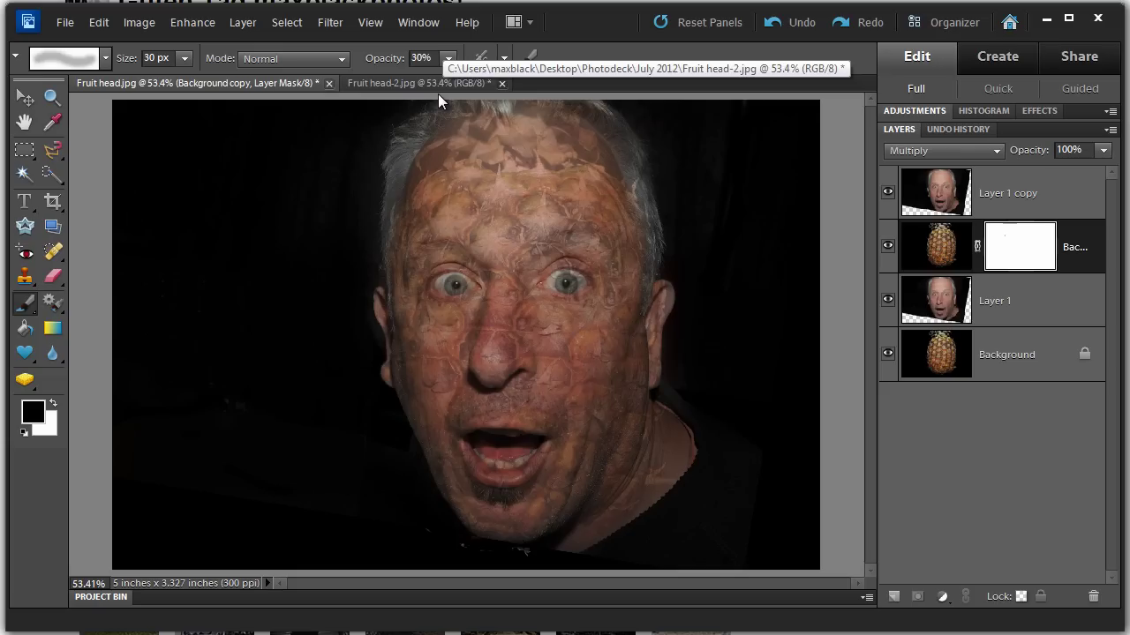
key("5")
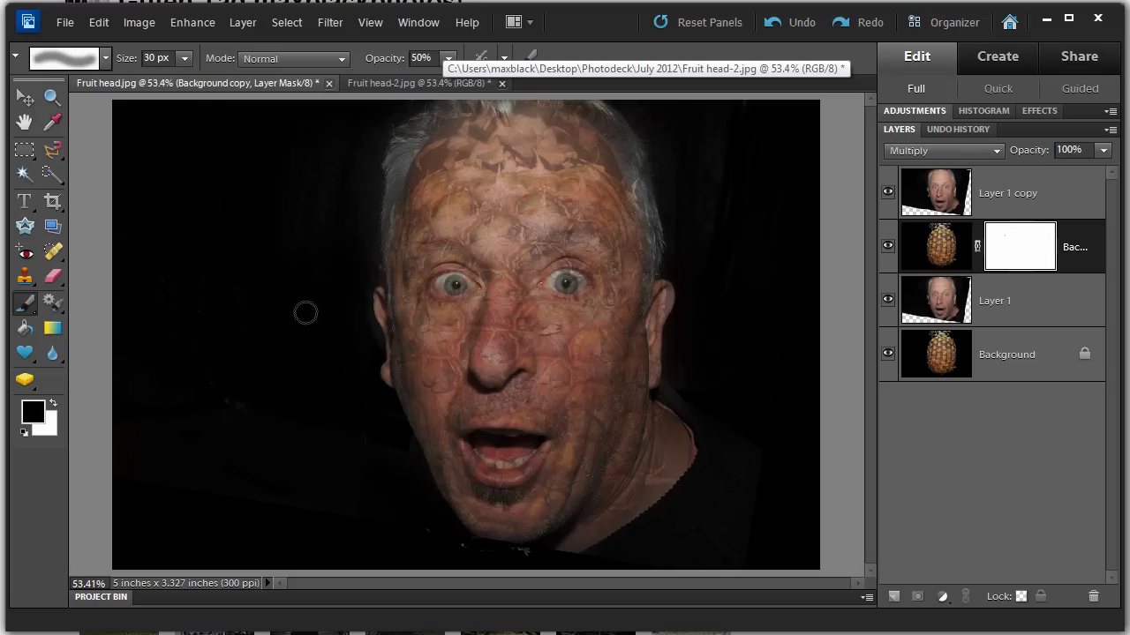
key("3")
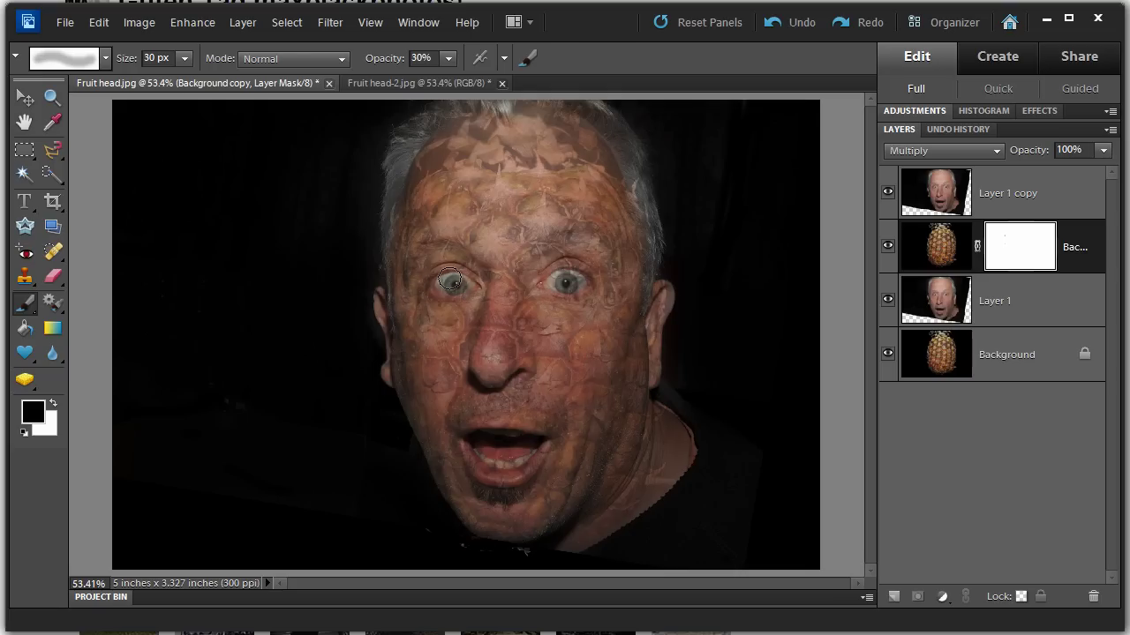
Step: At 100% zoom, paint black on the mask over both eyes and the mouth at 30–50% opacity
key("ctrl+alt+0")
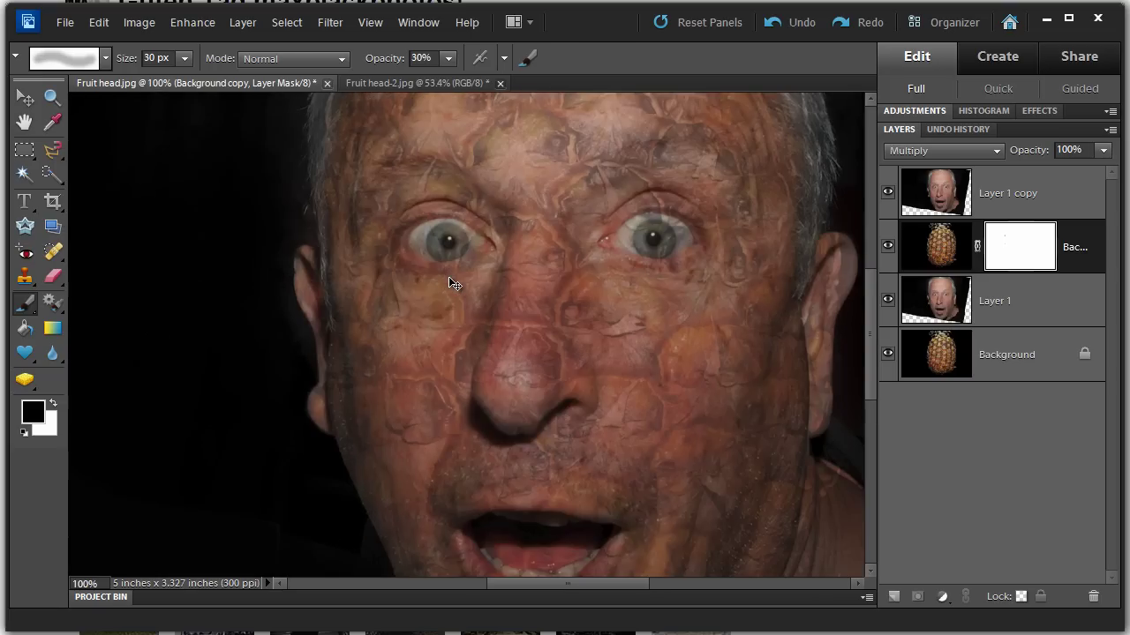
mouse_move(450, 278)
left_mouse_down()
mouse_move(445, 240)
mouse_move(435, 243)
left_mouse_up()
key("5")
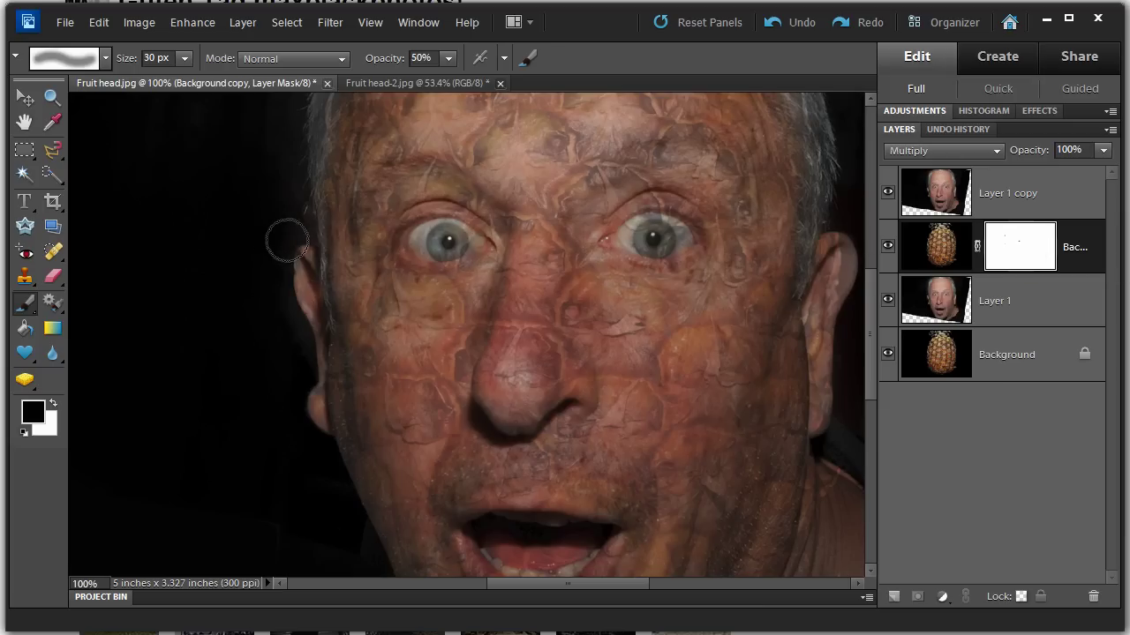
mouse_move(443, 238)
left_mouse_down()
mouse_move(463, 243)
mouse_move(439, 242)
left_mouse_up()
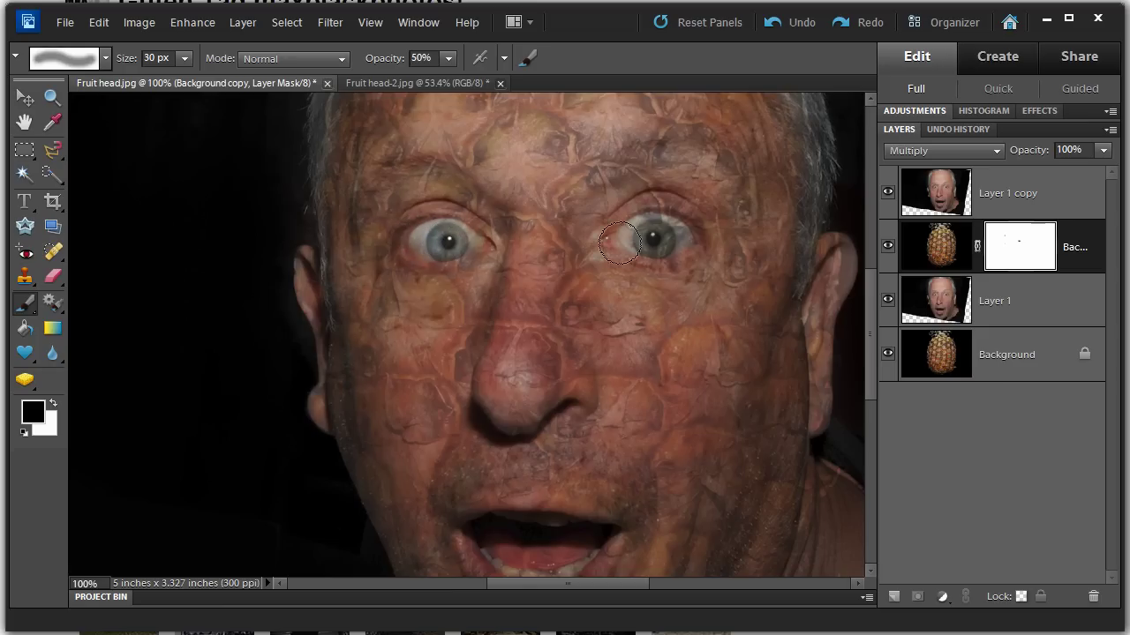
mouse_move(666, 236)
left_mouse_down()
mouse_move(639, 237)
mouse_move(681, 240)
mouse_move(654, 240)
left_mouse_up()
mouse_move(529, 534)
left_mouse_down()
mouse_move(554, 557)
mouse_move(566, 541)
mouse_move(542, 561)
mouse_move(583, 544)
mouse_move(551, 558)
mouse_move(500, 553)
mouse_move(484, 537)
mouse_move(532, 557)
mouse_move(551, 544)
mouse_move(508, 550)
mouse_move(574, 540)
left_mouse_up()
Step: Hide Layer 1 copy, raise brush opacity to 70%, and reveal the left eye at 300% zoom
left_click(888, 194)
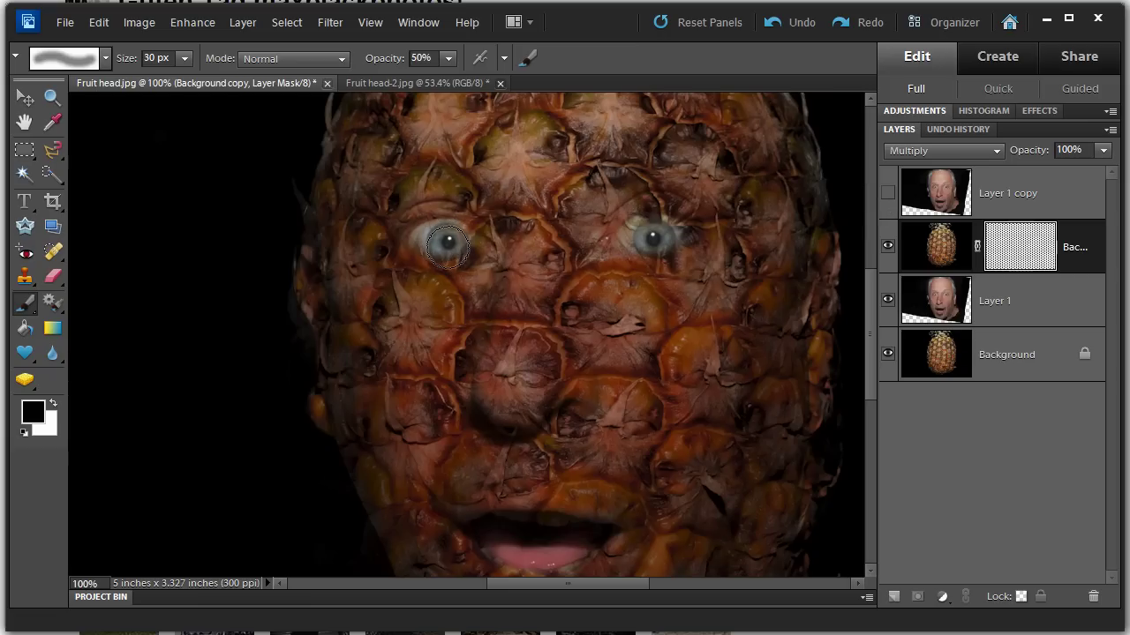
key("7")
mouse_move(435, 245)
left_mouse_down()
mouse_move(448, 244)
mouse_move(422, 248)
mouse_move(461, 243)
mouse_move(433, 250)
left_mouse_up()
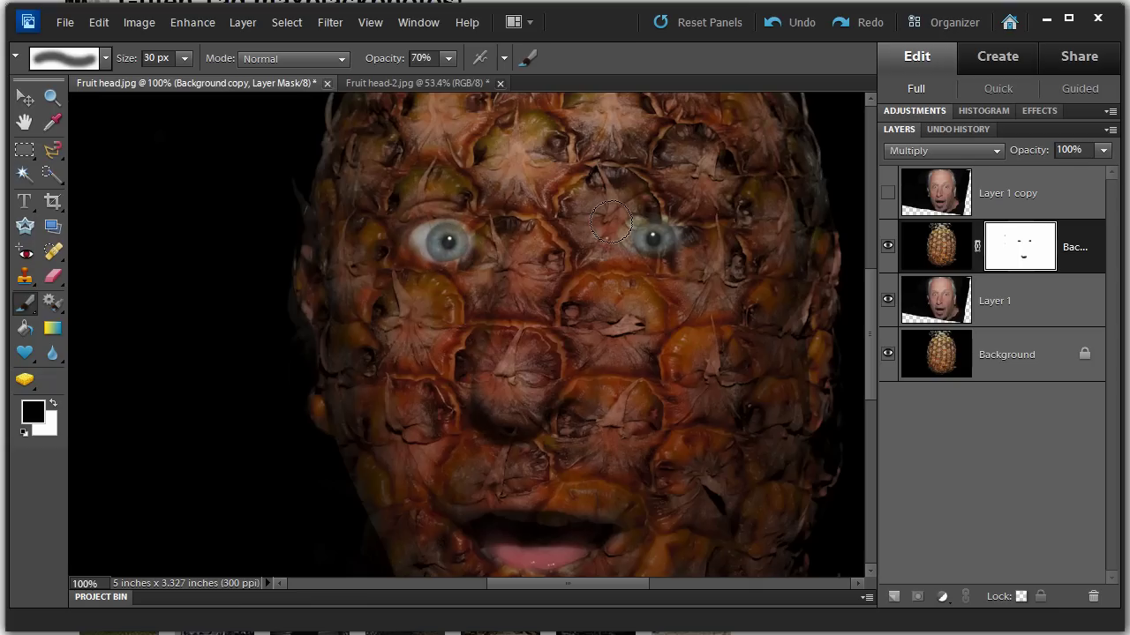
key("ctrl+equal")
key("ctrl+equal")
mouse_move(611, 221)
left_mouse_down()
mouse_move(552, 353)
mouse_move(567, 538)
left_mouse_up()
mouse_move(316, 346)
left_mouse_down()
mouse_move(308, 359)
mouse_move(328, 361)
left_mouse_up()
Step: With a 10 px brush, clean the mask along the eye edges to reveal more eye white
key("bracketleft")
key("bracketleft")
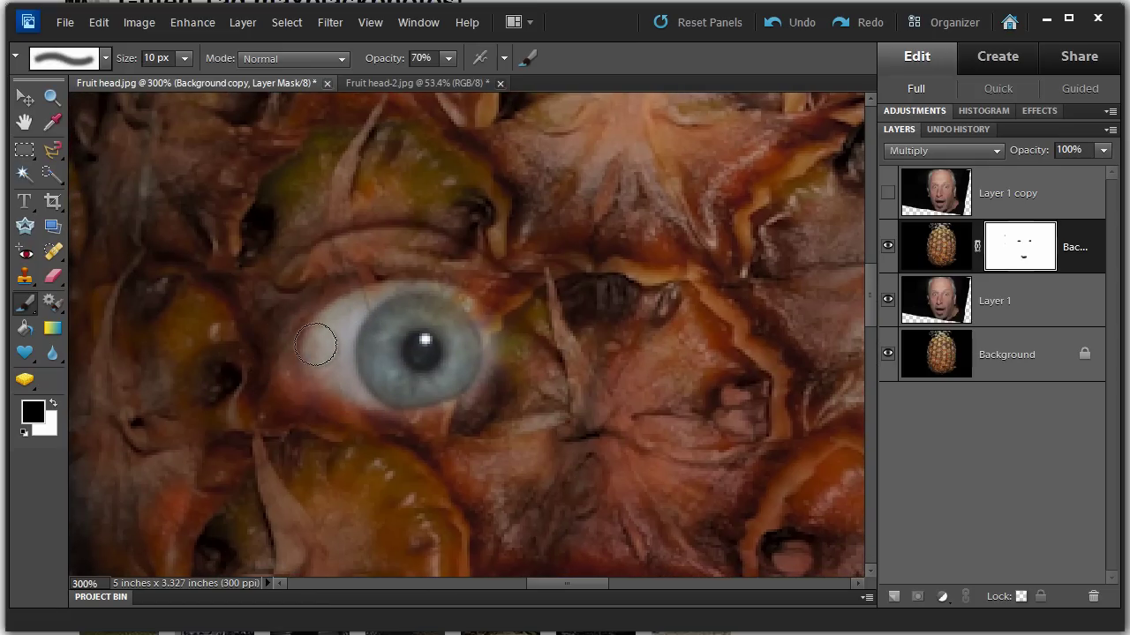
mouse_move(375, 400)
left_mouse_down()
mouse_move(468, 408)
mouse_move(505, 369)
mouse_move(468, 318)
mouse_move(534, 364)
mouse_move(451, 399)
mouse_move(309, 375)
mouse_move(321, 323)
mouse_move(388, 293)
mouse_move(546, 369)
mouse_move(433, 293)
mouse_move(304, 328)
mouse_move(285, 371)
mouse_move(431, 388)
mouse_move(548, 364)
mouse_move(399, 385)
left_mouse_up()
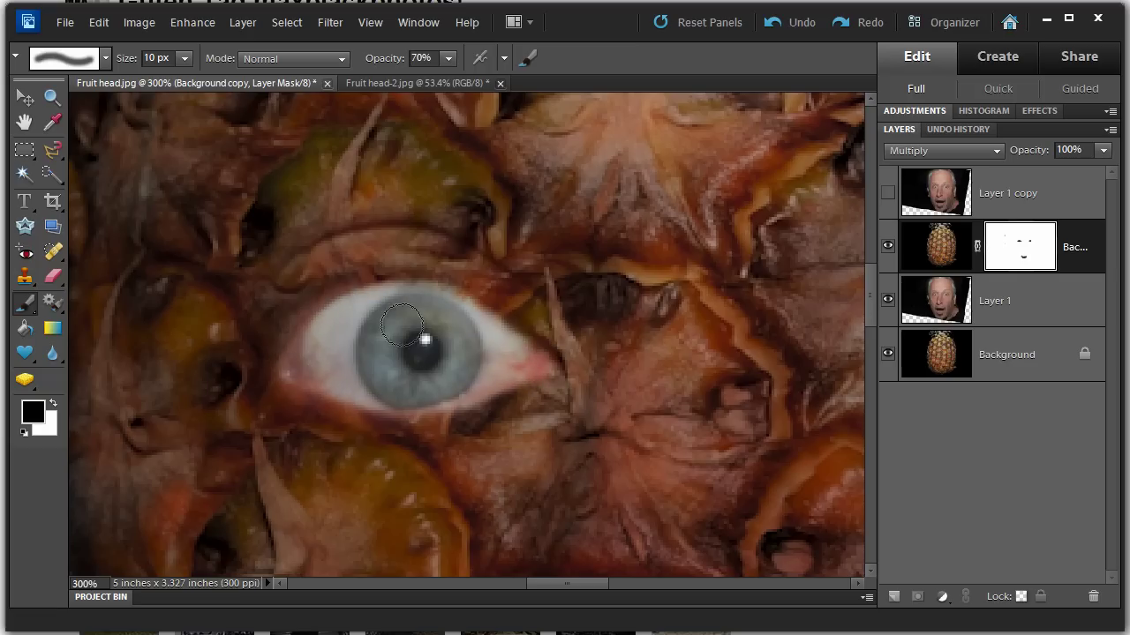
mouse_move(402, 326)
left_mouse_down()
mouse_move(316, 353)
mouse_move(484, 361)
mouse_move(103, 352)
left_mouse_up()
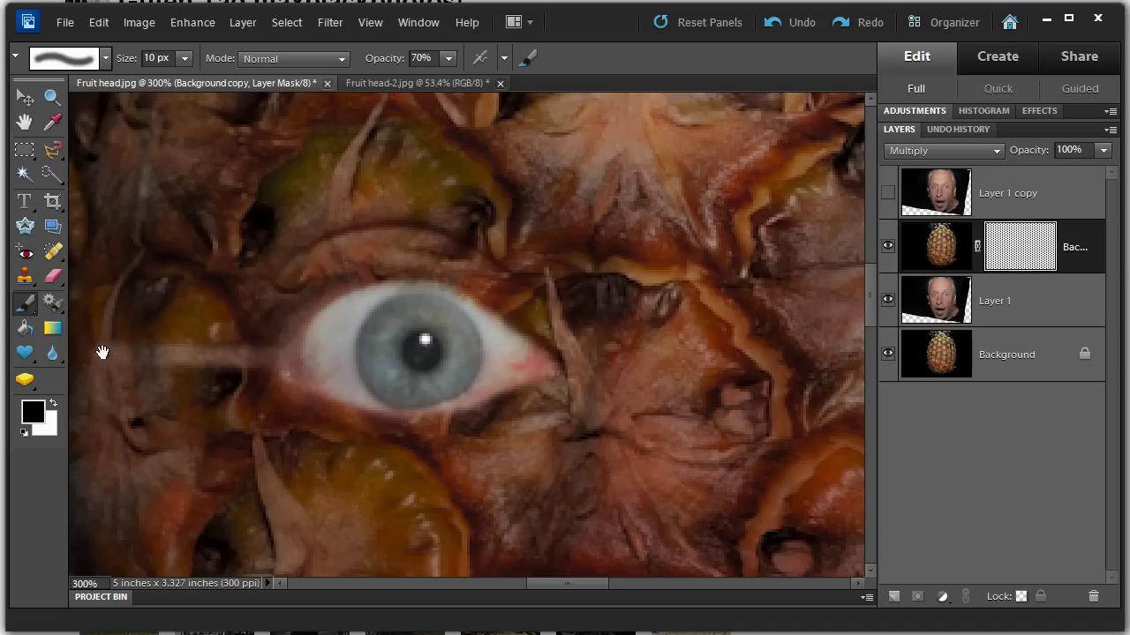
key("ctrl+z")
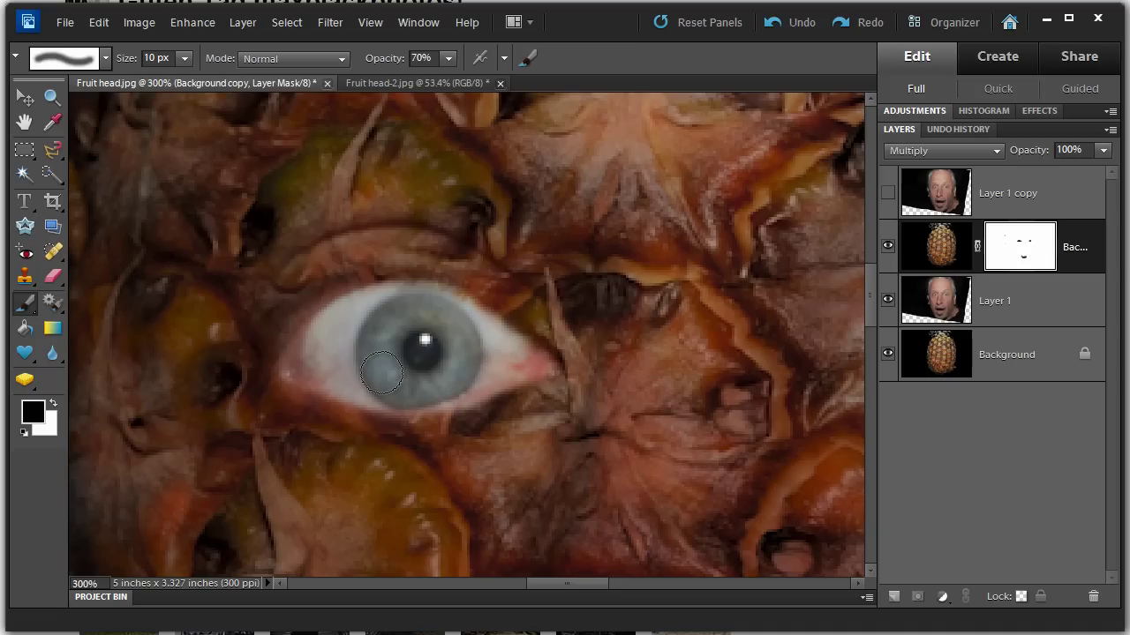
left_click_drag(551, 375, 251, 342)
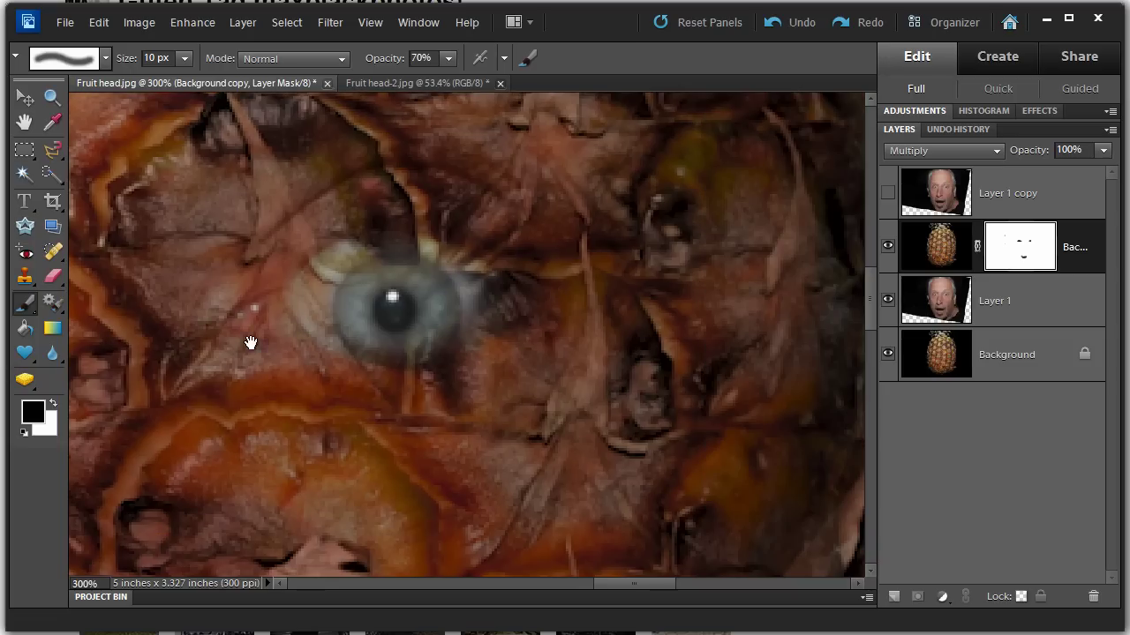
mouse_move(348, 314)
left_mouse_down()
mouse_move(311, 289)
mouse_move(421, 260)
mouse_move(437, 277)
mouse_move(308, 302)
mouse_move(369, 308)
mouse_move(341, 324)
mouse_move(306, 307)
mouse_move(273, 333)
mouse_move(375, 252)
mouse_move(424, 249)
mouse_move(363, 250)
mouse_move(432, 238)
mouse_move(468, 252)
mouse_move(520, 309)
mouse_move(431, 340)
mouse_move(433, 278)
mouse_move(470, 276)
mouse_move(482, 301)
mouse_move(509, 304)
mouse_move(382, 359)
mouse_move(308, 349)
mouse_move(282, 330)
mouse_move(341, 342)
mouse_move(321, 334)
mouse_move(347, 330)
mouse_move(321, 344)
mouse_move(432, 355)
mouse_move(488, 327)
left_mouse_up()
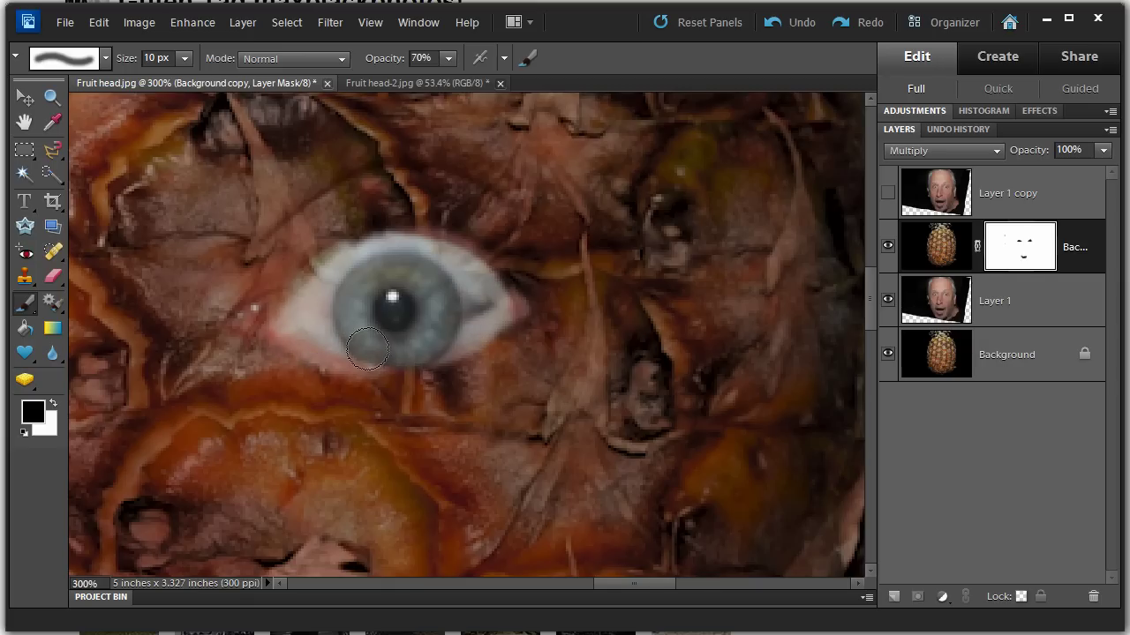
mouse_move(365, 356)
left_mouse_down()
mouse_move(464, 359)
mouse_move(496, 343)
mouse_move(518, 310)
mouse_move(440, 258)
mouse_move(381, 258)
mouse_move(330, 304)
mouse_move(494, 308)
mouse_move(417, 325)
mouse_move(487, 317)
mouse_move(368, 300)
mouse_move(423, 288)
mouse_move(479, 313)
mouse_move(461, 264)
mouse_move(483, 297)
mouse_move(471, 294)
mouse_move(482, 333)
mouse_move(393, 269)
mouse_move(320, 279)
mouse_move(297, 306)
mouse_move(236, 335)
mouse_move(324, 275)
mouse_move(385, 256)
mouse_move(467, 269)
mouse_move(381, 335)
mouse_move(310, 341)
mouse_move(287, 330)
mouse_move(405, 351)
mouse_move(454, 342)
left_mouse_up()
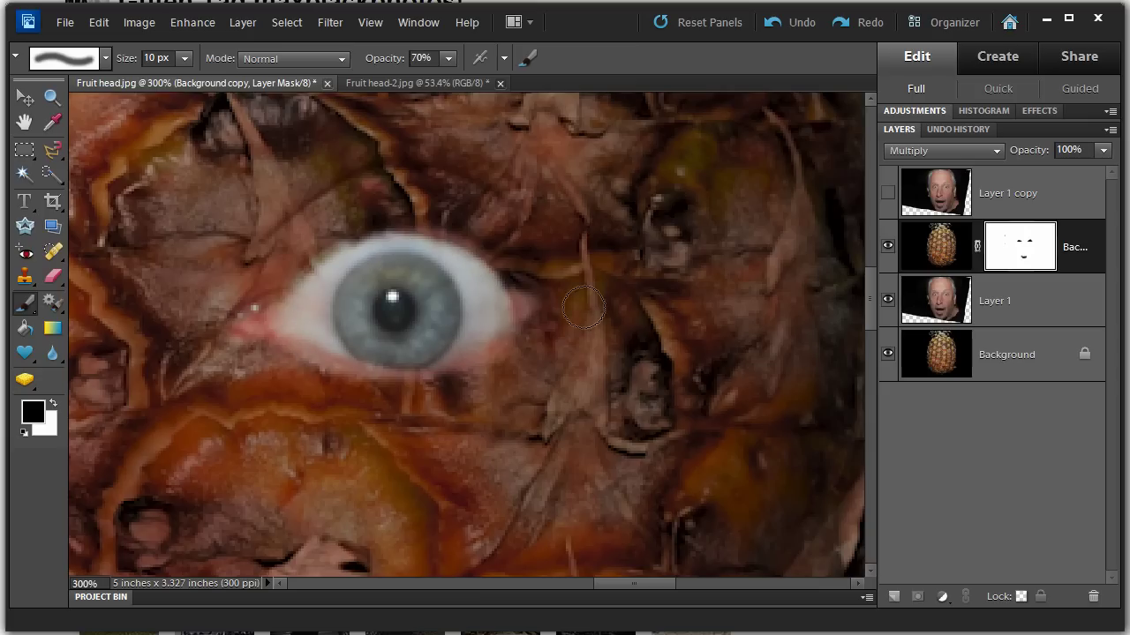
Step: Paint white to restore pineapple texture around the eye corners and lower lid
key("x")
mouse_move(552, 300)
left_mouse_down()
mouse_move(522, 318)
mouse_move(524, 285)
mouse_move(505, 353)
mouse_move(455, 375)
mouse_move(346, 386)
left_mouse_up()
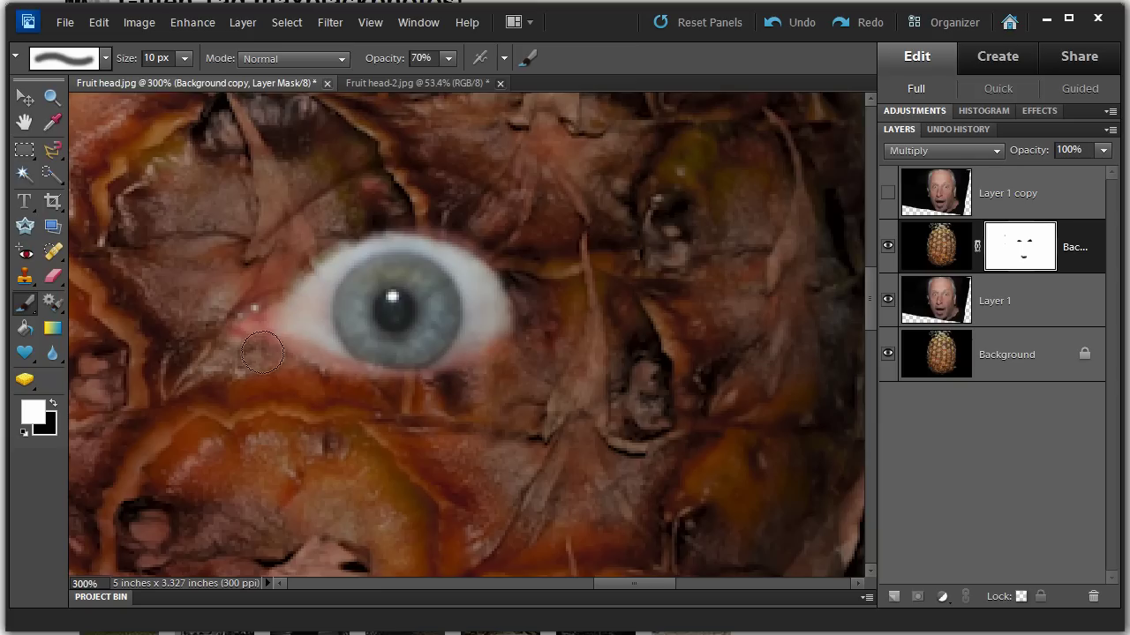
mouse_move(262, 352)
left_mouse_down()
mouse_move(187, 297)
mouse_move(242, 333)
mouse_move(315, 232)
left_mouse_up()
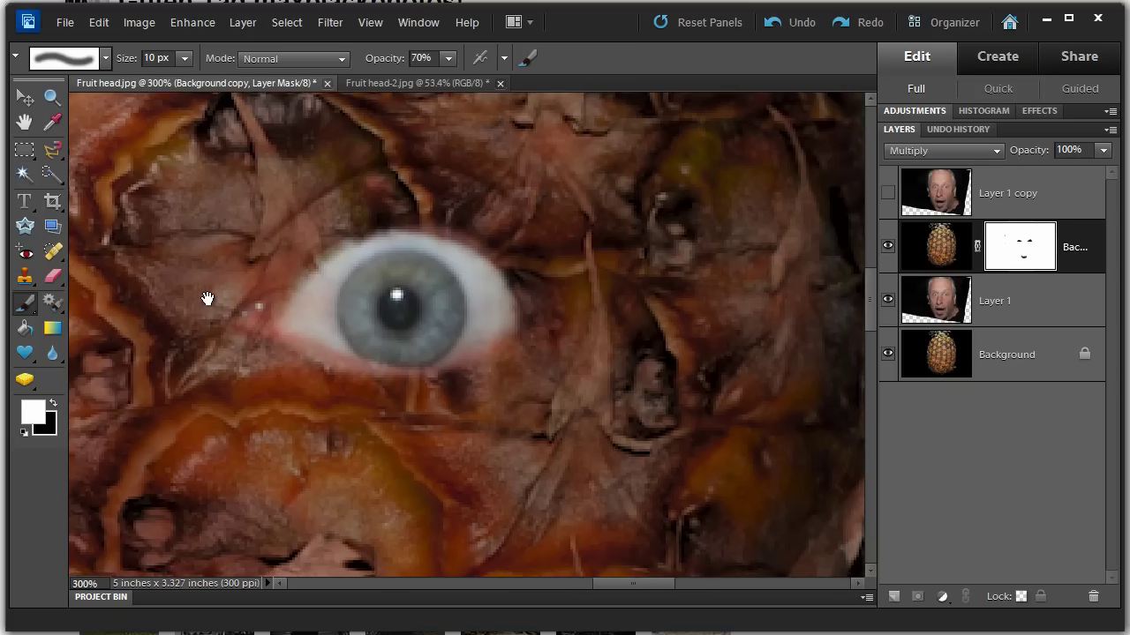
left_click_drag(209, 297, 732, 314)
mouse_move(462, 336)
left_mouse_down()
mouse_move(421, 376)
mouse_move(443, 342)
mouse_move(351, 408)
mouse_move(241, 408)
mouse_move(162, 341)
left_mouse_up()
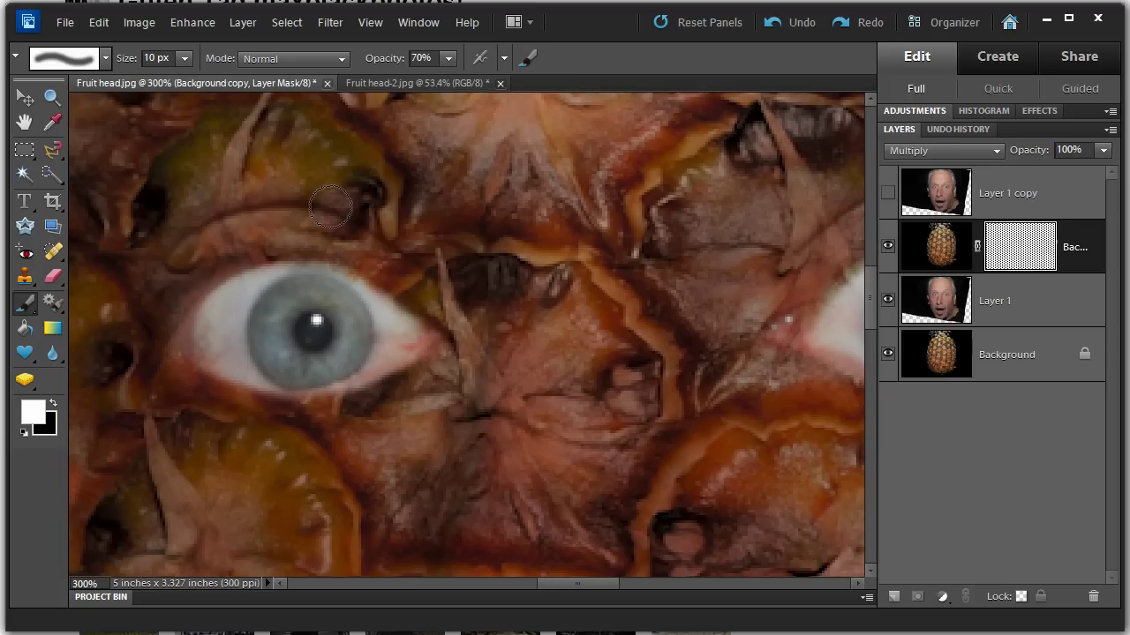
Step: Paint black on the mask to reveal the lower teeth and tongue, then zoom out
mouse_move(358, 209)
left_mouse_down()
mouse_move(462, 156)
mouse_move(534, 151)
mouse_move(485, 60)
mouse_move(486, 93)
mouse_move(488, 64)
left_mouse_up()
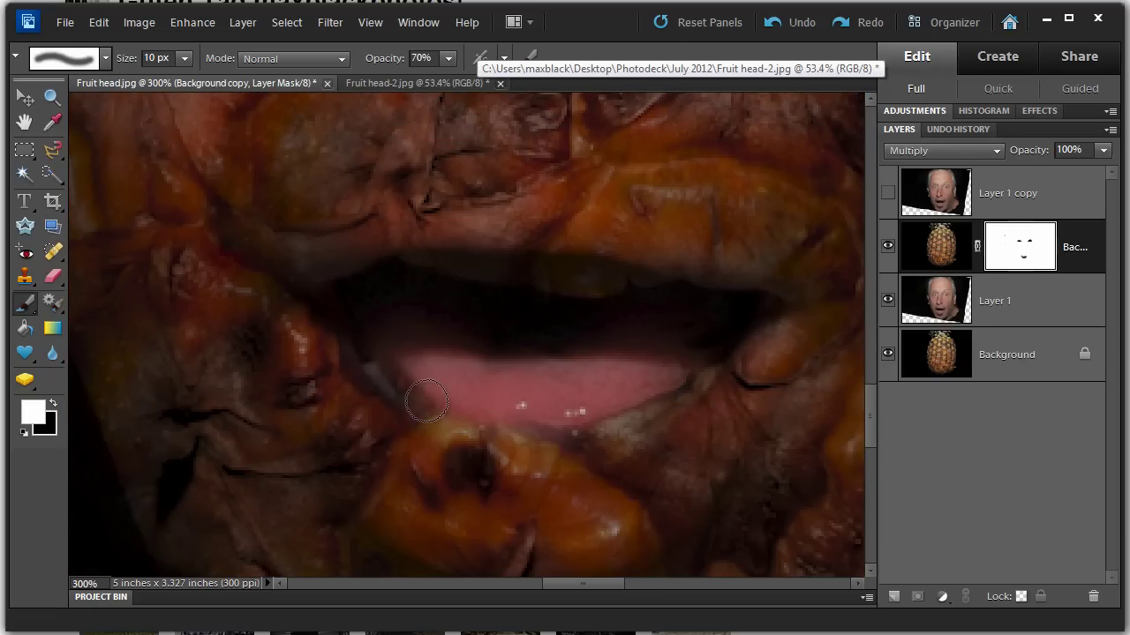
key("x")
mouse_move(383, 363)
left_mouse_down()
mouse_move(414, 389)
mouse_move(384, 376)
mouse_move(452, 412)
mouse_move(519, 422)
mouse_move(442, 406)
mouse_move(476, 428)
mouse_move(417, 405)
mouse_move(440, 419)
mouse_move(544, 424)
mouse_move(642, 389)
mouse_move(573, 429)
mouse_move(521, 433)
mouse_move(639, 413)
mouse_move(714, 361)
mouse_move(573, 425)
mouse_move(489, 418)
mouse_move(458, 379)
mouse_move(394, 370)
mouse_move(708, 369)
mouse_move(674, 394)
mouse_move(496, 425)
mouse_move(433, 406)
mouse_move(383, 359)
mouse_move(417, 409)
mouse_move(468, 418)
mouse_move(651, 407)
mouse_move(726, 369)
mouse_move(646, 417)
mouse_move(481, 445)
mouse_move(425, 425)
mouse_move(386, 379)
mouse_move(504, 446)
mouse_move(596, 448)
mouse_move(519, 451)
mouse_move(605, 441)
mouse_move(706, 364)
left_mouse_up()
mouse_move(559, 452)
left_mouse_down()
mouse_move(442, 429)
mouse_move(373, 361)
mouse_move(566, 378)
left_mouse_up()
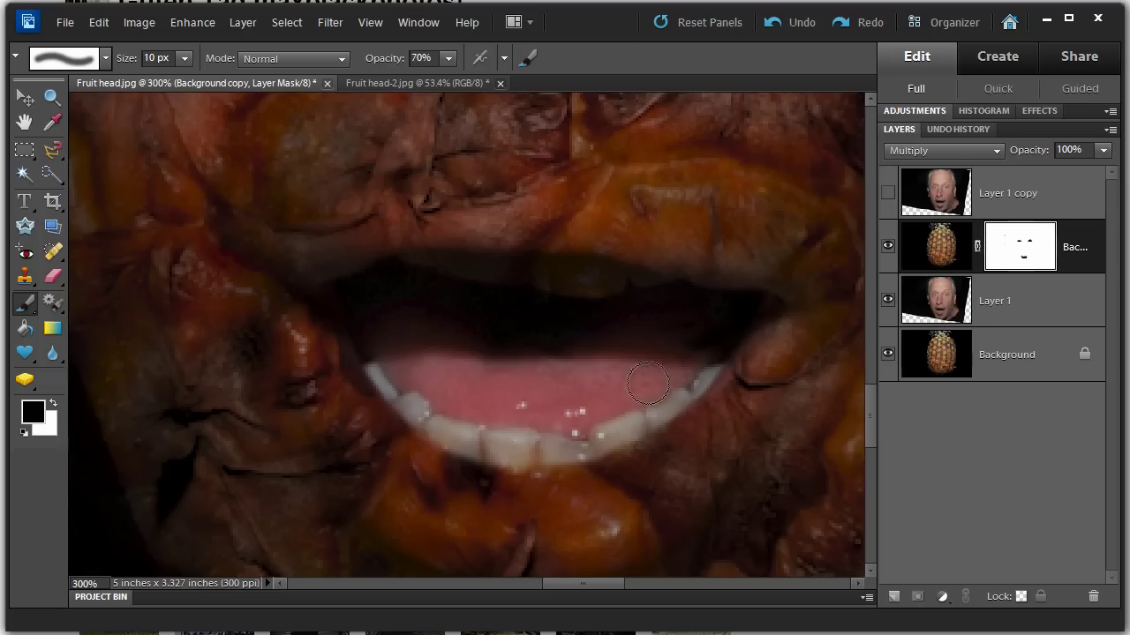
mouse_move(713, 369)
left_mouse_down()
mouse_move(609, 436)
mouse_move(487, 444)
mouse_move(585, 434)
mouse_move(585, 444)
mouse_move(657, 412)
mouse_move(592, 446)
mouse_move(475, 447)
mouse_move(384, 388)
mouse_move(360, 348)
mouse_move(544, 392)
left_mouse_up()
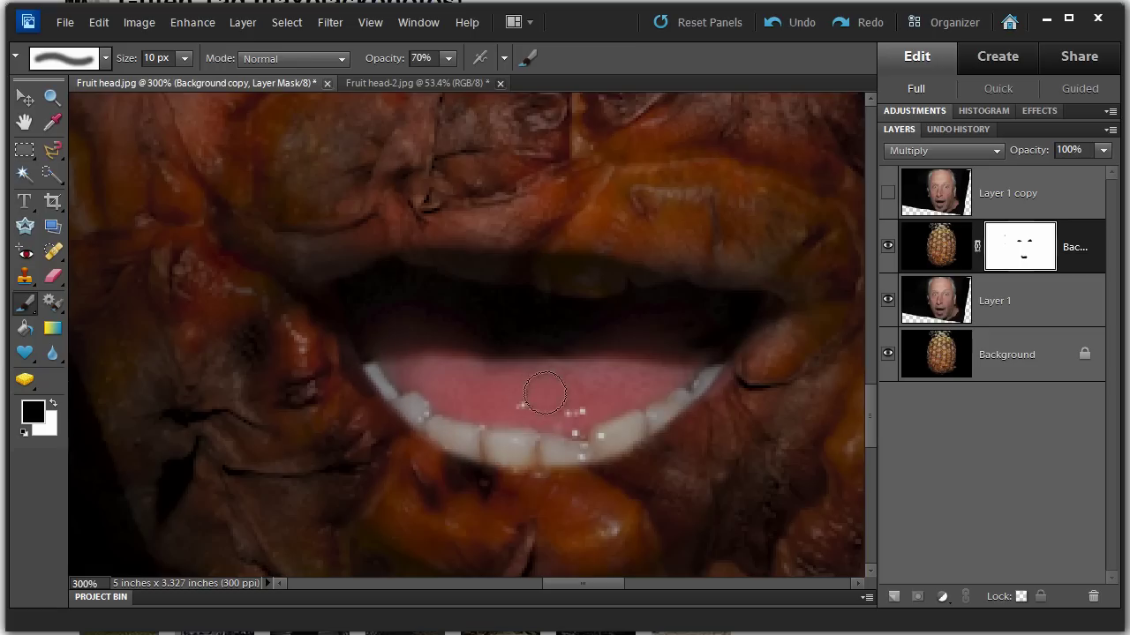
key("ctrl+minus")
key("ctrl+minus")
key("ctrl+minus")
key("ctrl+minus")
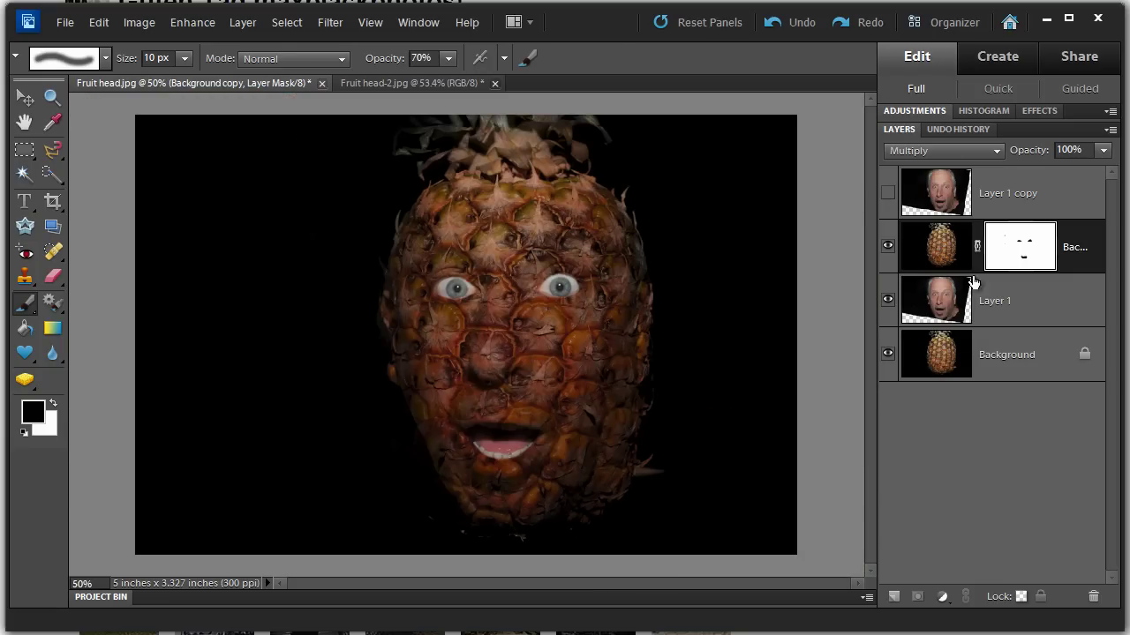
Step: Add a Brightness/Contrast adjustment layer clipped to the pineapple copy
left_click(887, 248)
left_click(887, 248)
left_click(887, 249)
left_click(887, 249)
left_click(912, 111)
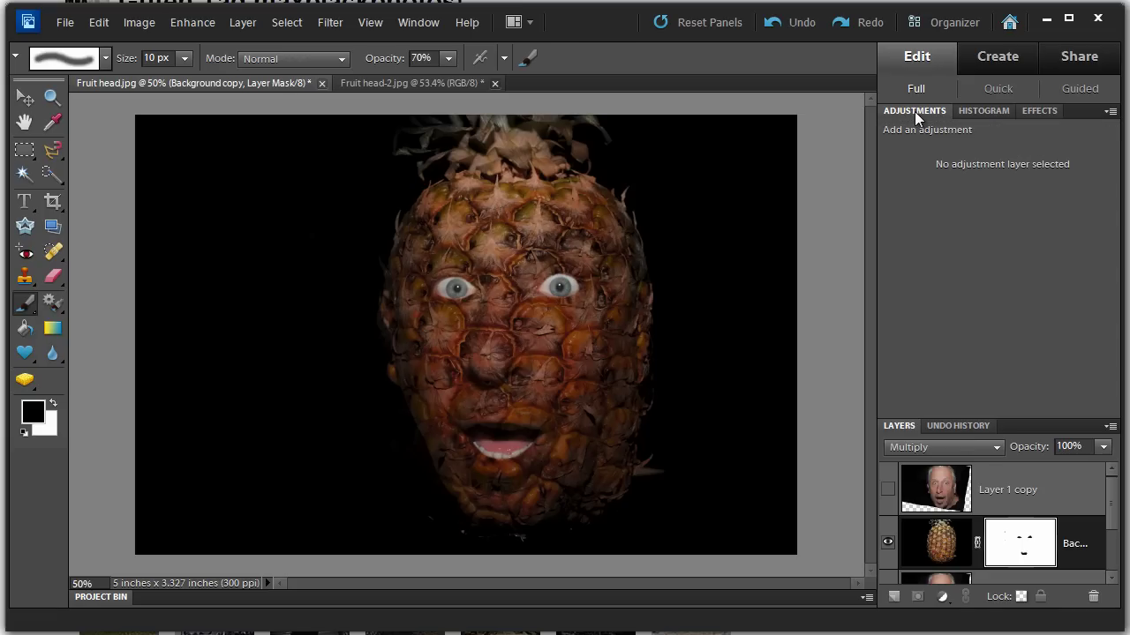
left_click(944, 600)
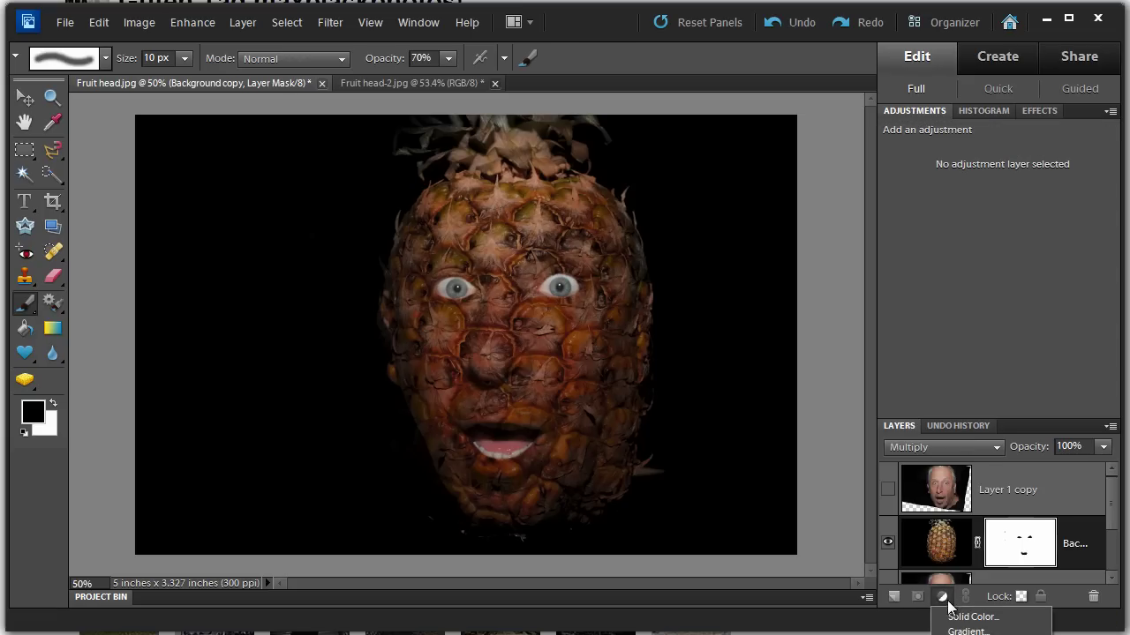
left_click(971, 634)
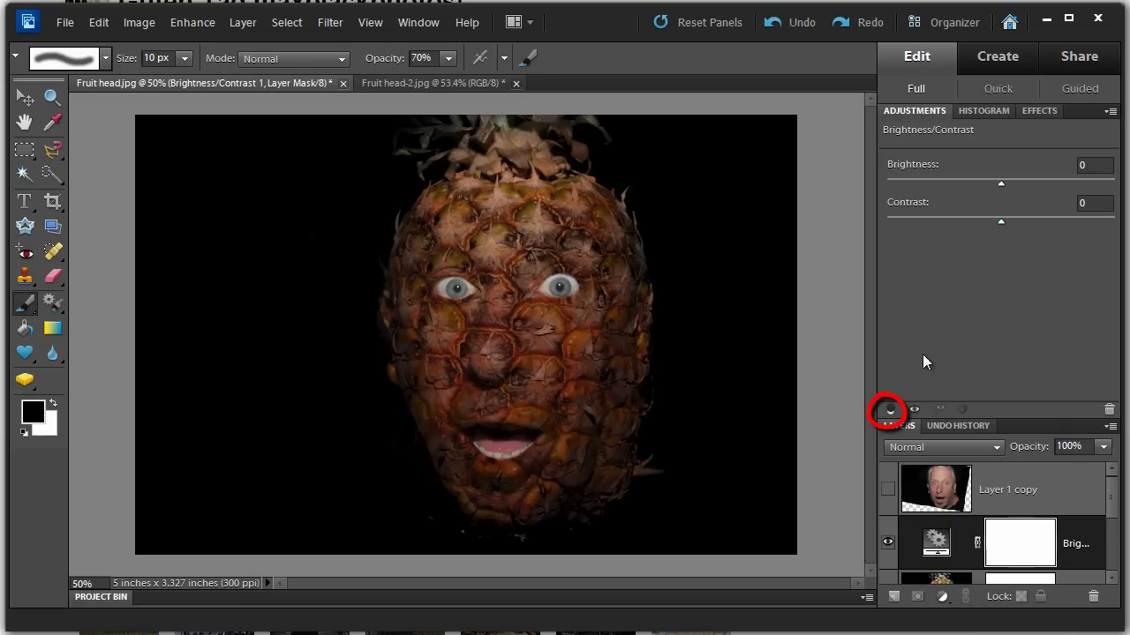
left_click(890, 411)
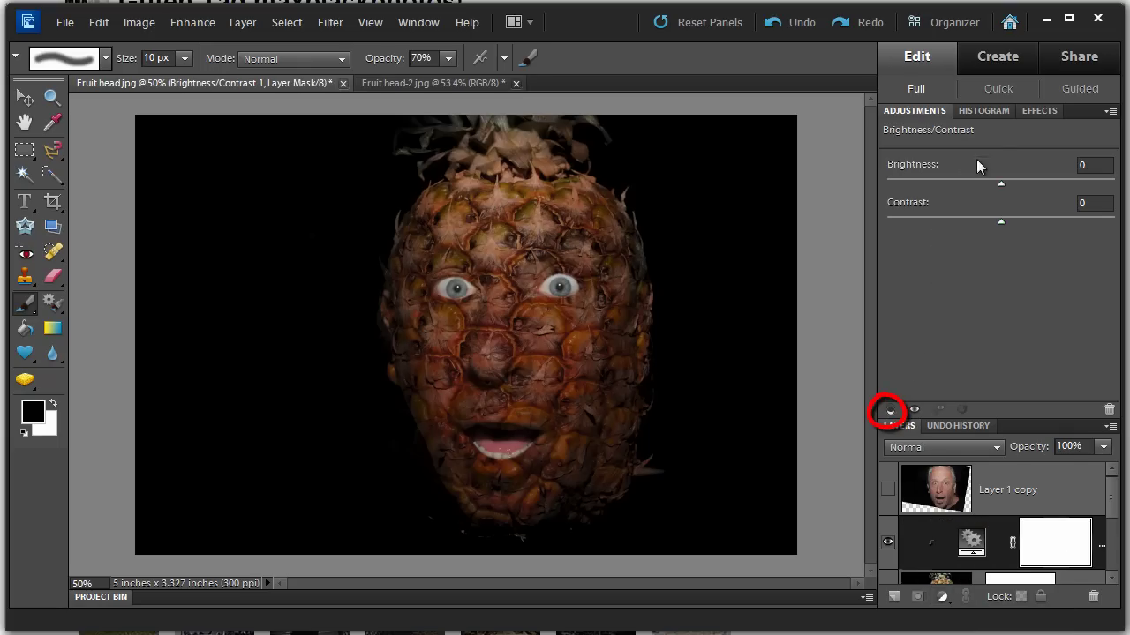
Step: Set the adjustment to Brightness 103 and Contrast -5
left_click(1072, 110)
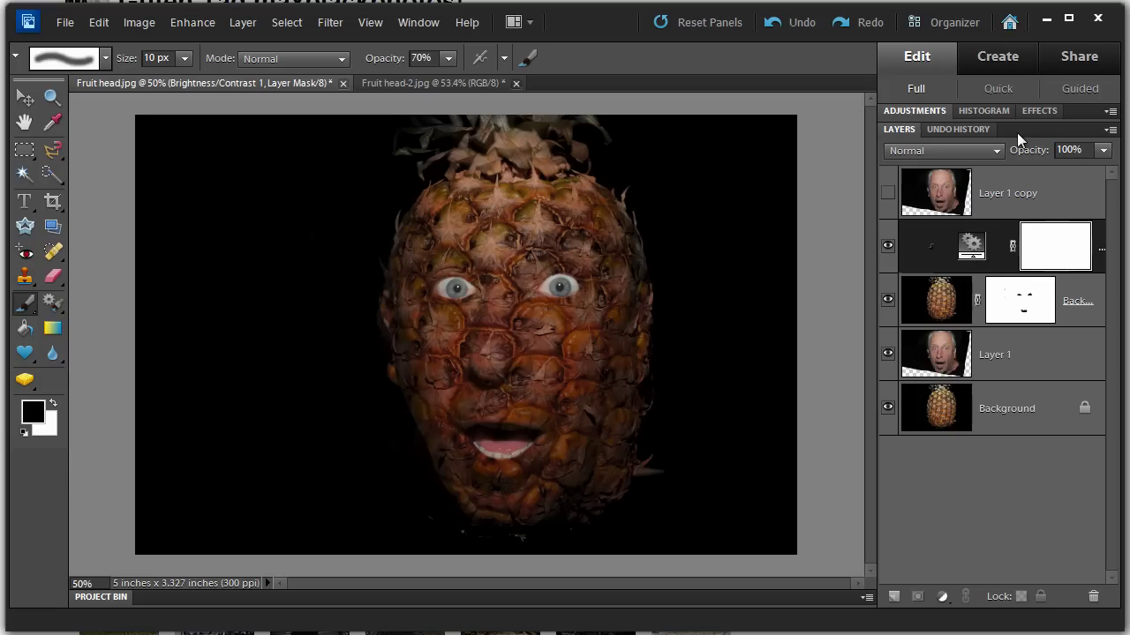
left_click(923, 110)
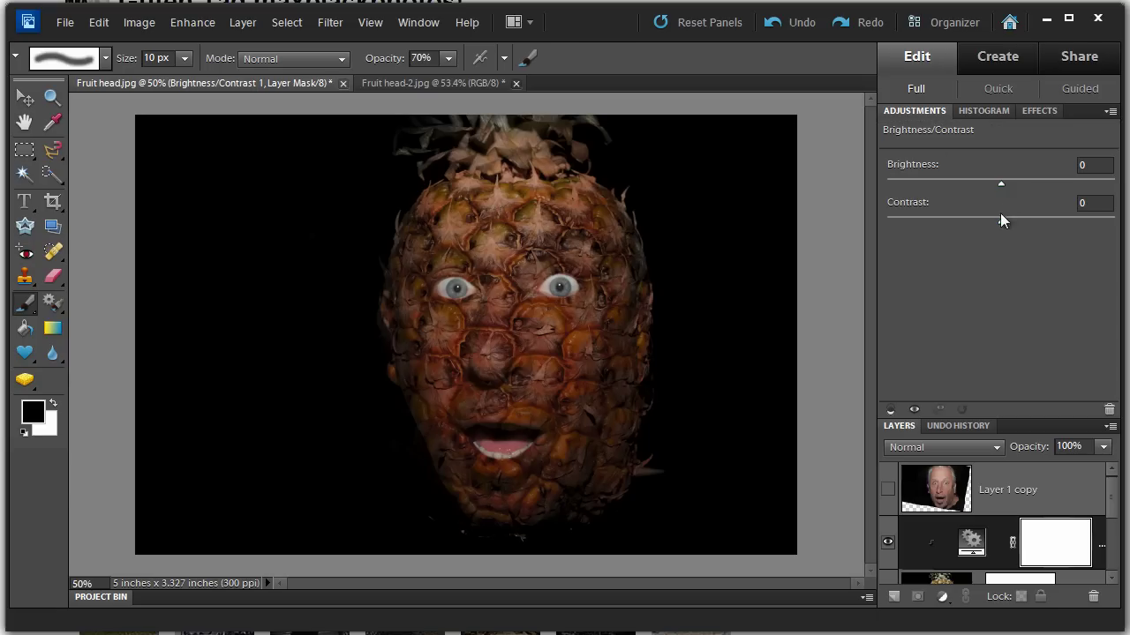
left_click_drag(1003, 183, 1060, 183)
left_click_drag(1000, 223, 949, 224)
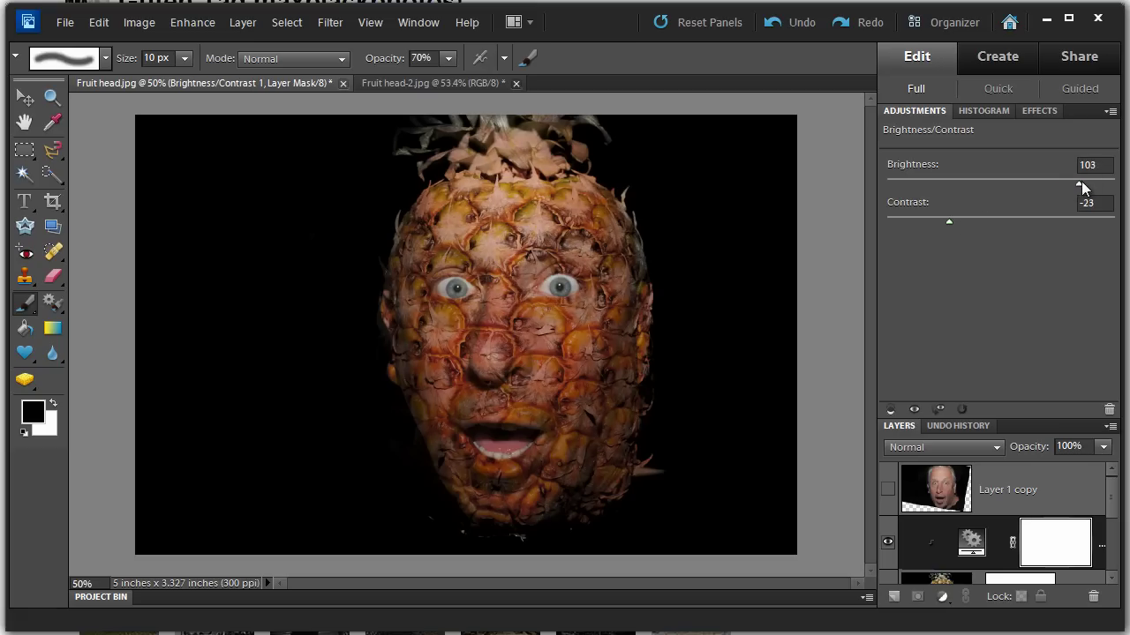
left_click_drag(1081, 182, 1095, 183)
left_click_drag(951, 222, 990, 221)
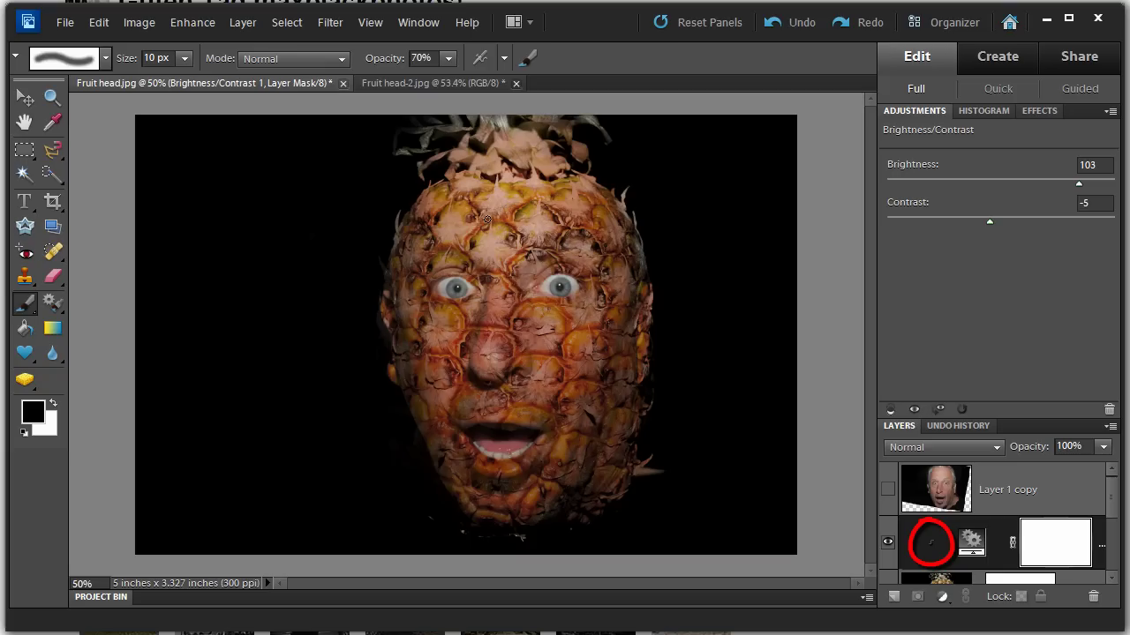
Step: With a 100 px brush at 30% opacity, paint black on the adjustment mask over the forehead
key("bracketright")
key("bracketright")
key("bracketright")
key("bracketright")
key("bracketright")
key("bracketright")
key("bracketright")
key("bracketright")
key("bracketright")
key("bracketright")
key("bracketright")
key("bracketright")
key("bracketright")
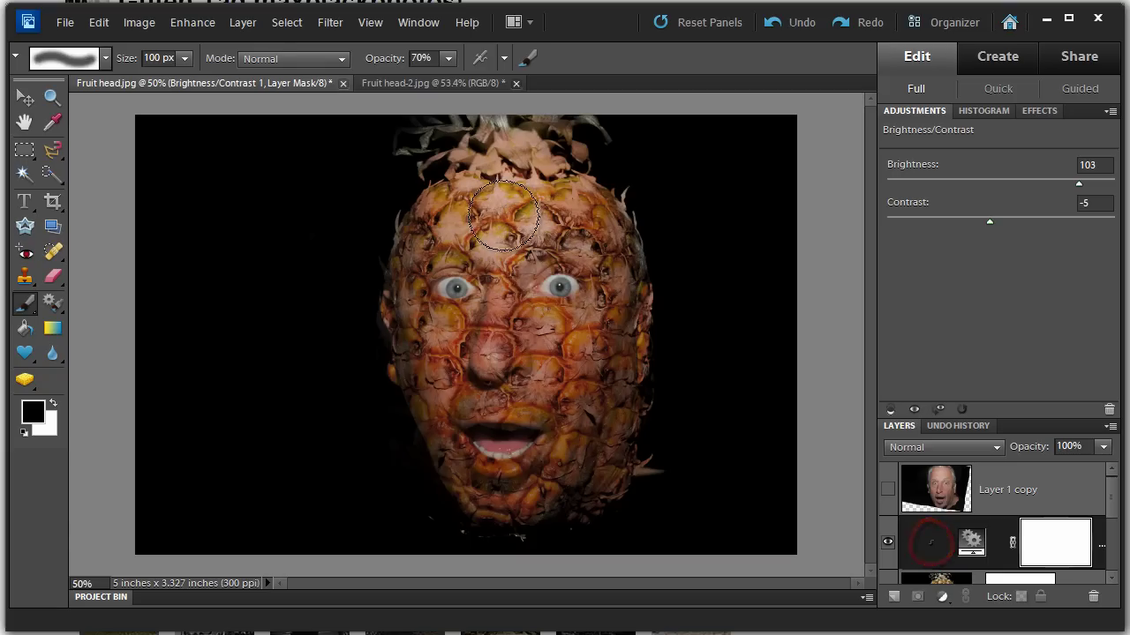
key("3")
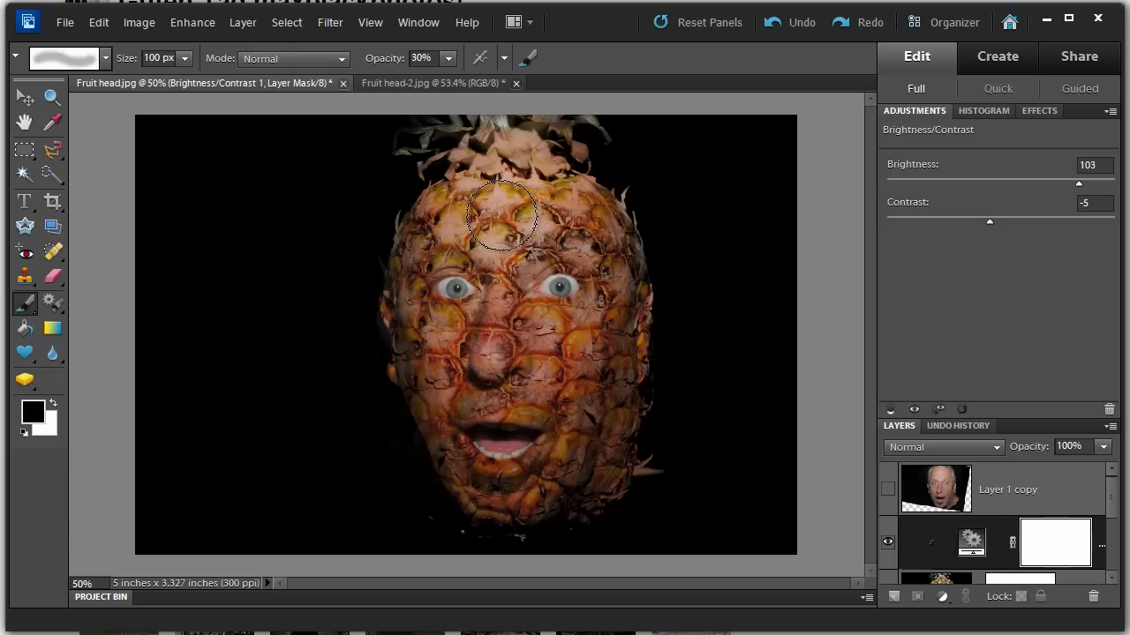
mouse_move(501, 217)
left_mouse_down()
mouse_move(537, 221)
mouse_move(441, 225)
mouse_move(450, 181)
mouse_move(530, 172)
mouse_move(501, 243)
mouse_move(574, 172)
mouse_move(582, 190)
mouse_move(482, 187)
mouse_move(450, 265)
mouse_move(414, 287)
mouse_move(523, 186)
mouse_move(563, 198)
mouse_move(628, 283)
mouse_move(636, 388)
mouse_move(605, 485)
mouse_move(609, 203)
mouse_move(498, 177)
mouse_move(477, 155)
mouse_move(435, 185)
mouse_move(505, 167)
mouse_move(521, 219)
left_mouse_up()
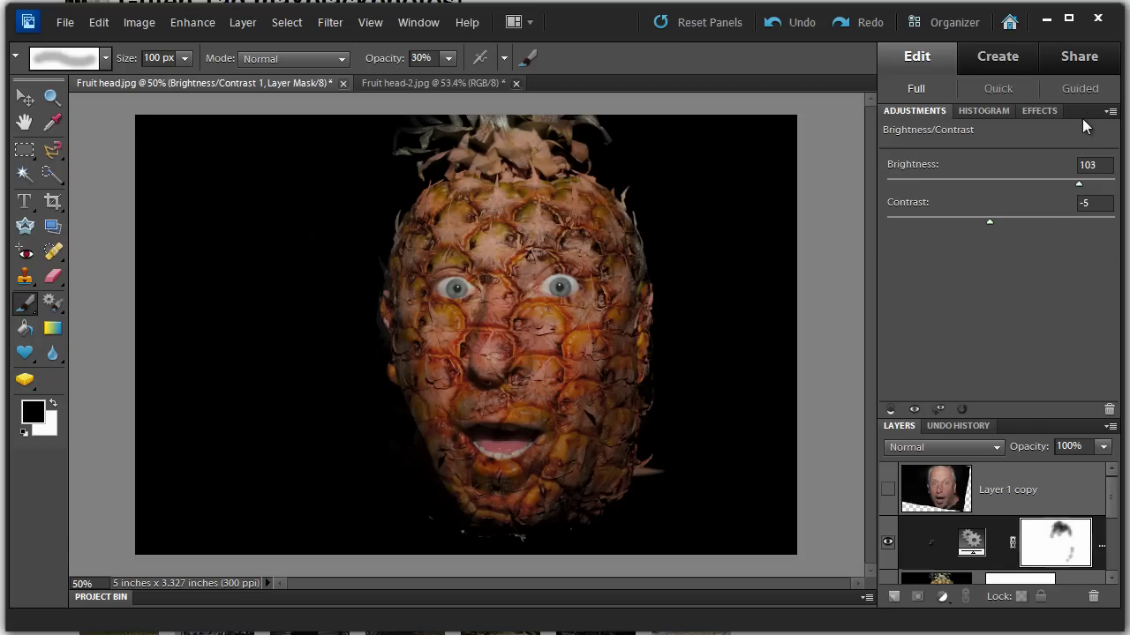
Step: Raise the Brightness/Contrast adjustment's Contrast to 7 and compare the result before and after
left_click_drag(992, 220, 1009, 218)
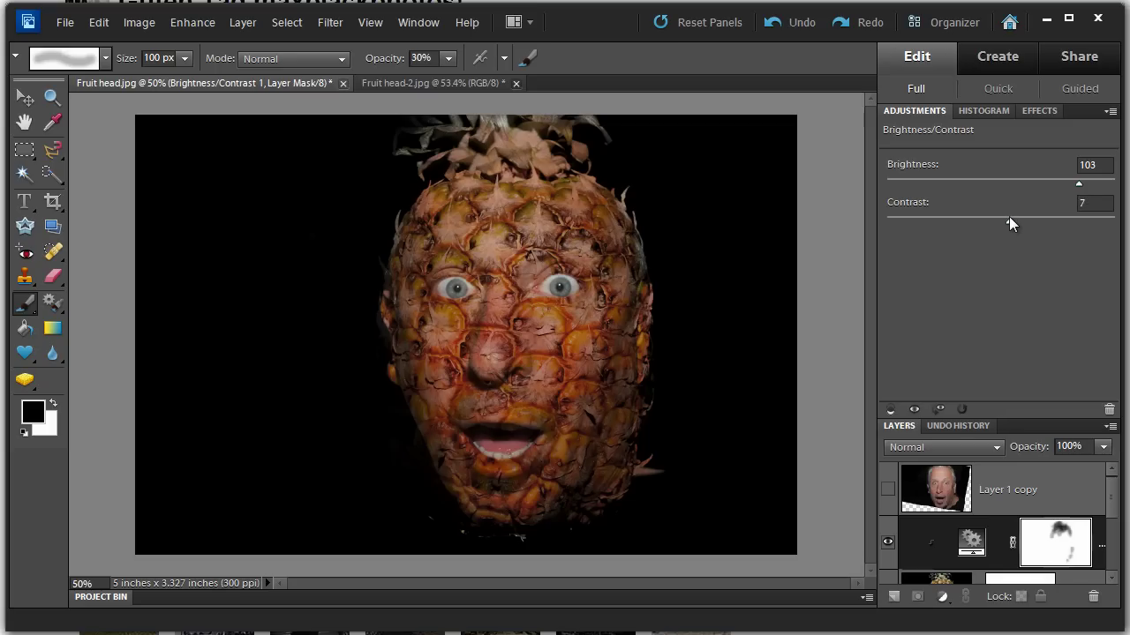
left_click(888, 545)
left_click(888, 544)
double_click(1075, 109)
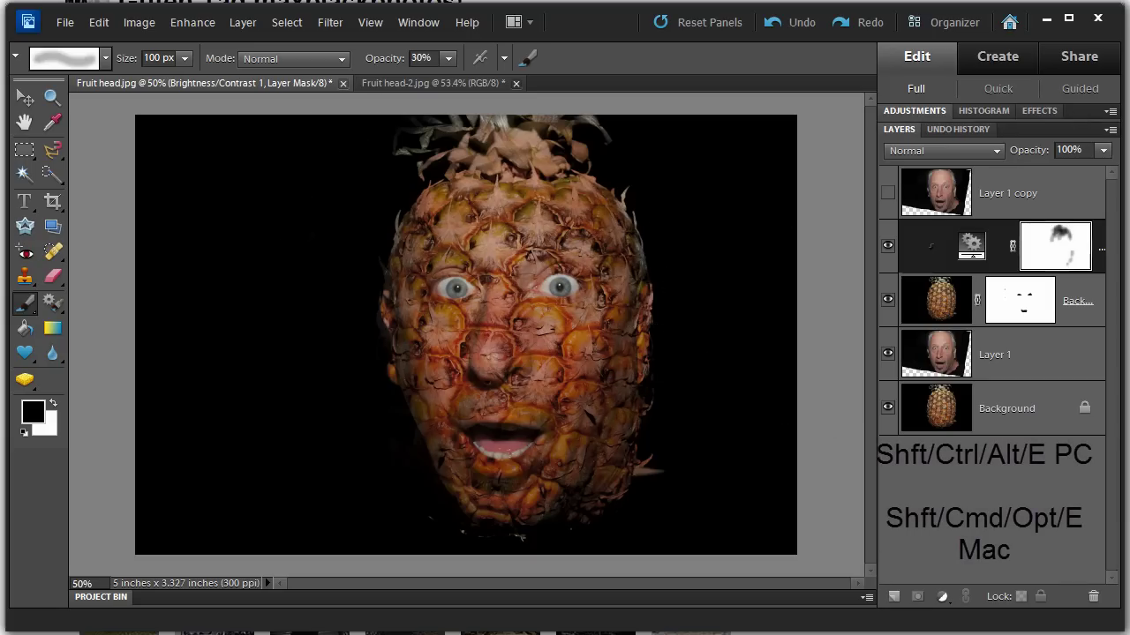
Step: Stamp the visible layers into Layer 2, move it to the top, make it Multiply and grey, and hide it with a mask
key("ctrl+shift+alt+e")
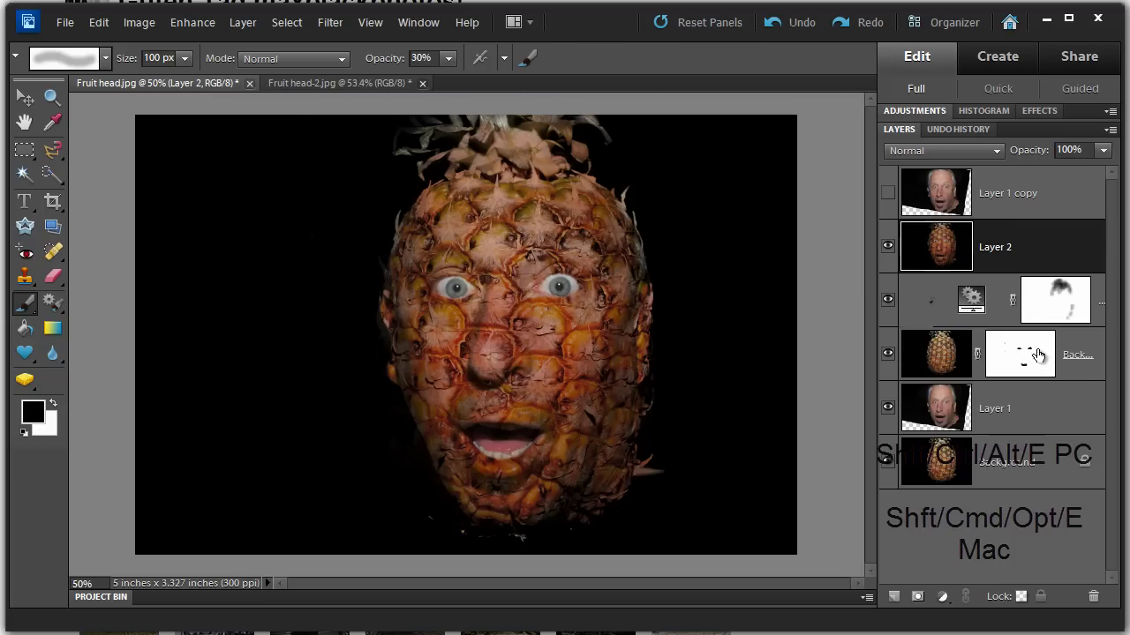
left_click_drag(1053, 196, 1057, 176)
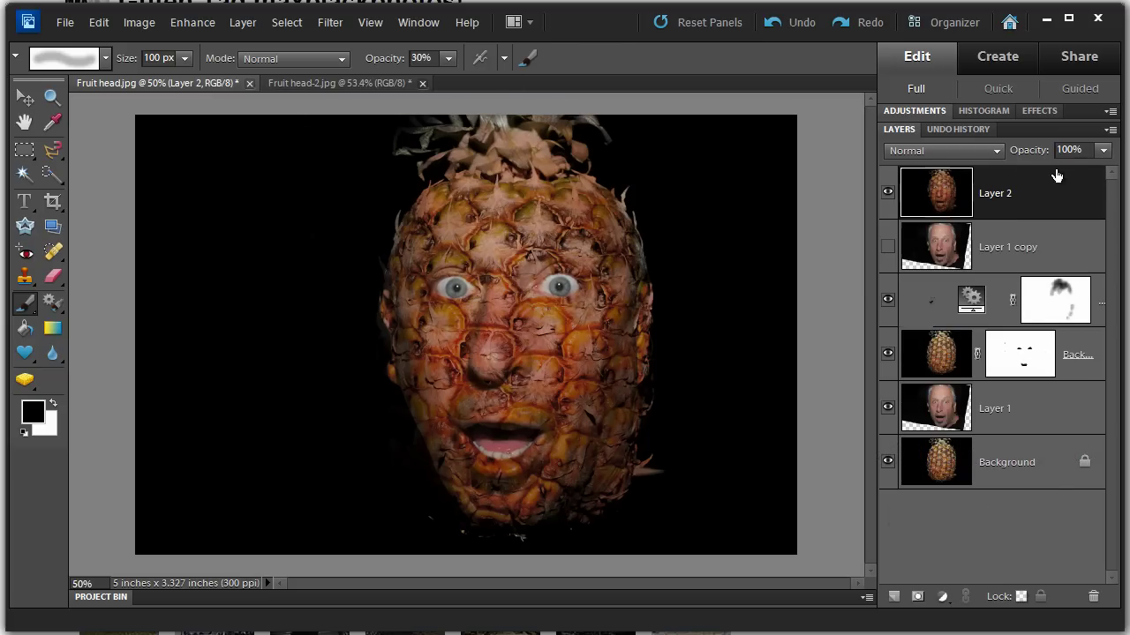
left_click(998, 149)
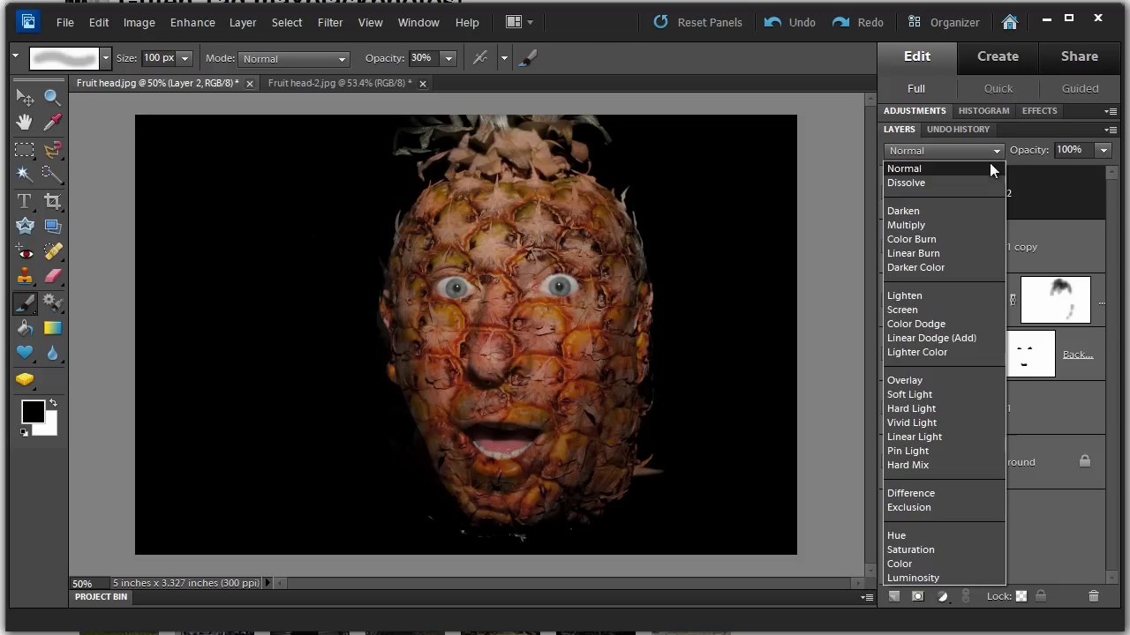
left_click(926, 225)
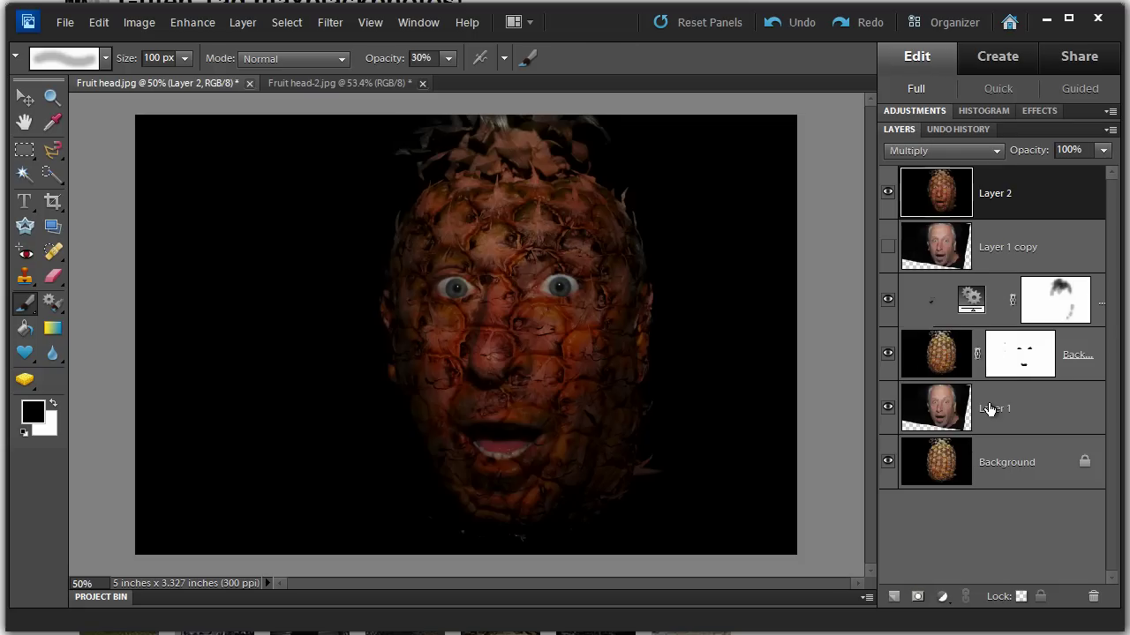
key("ctrl+shift+u")
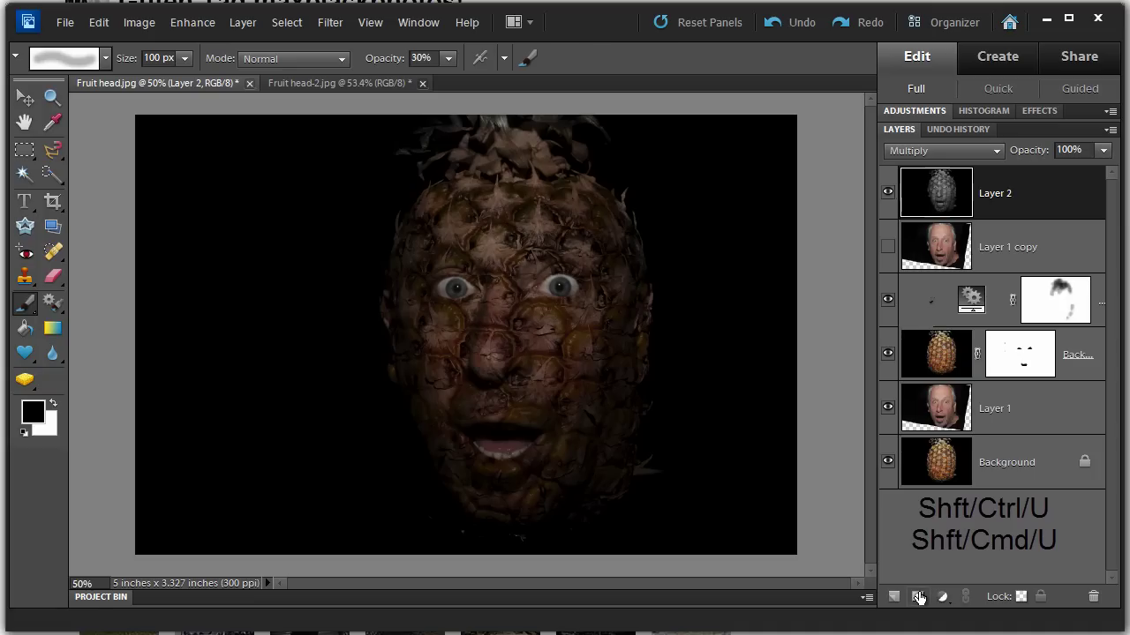
key("super")
key("super")
left_click(918, 597, "alt")
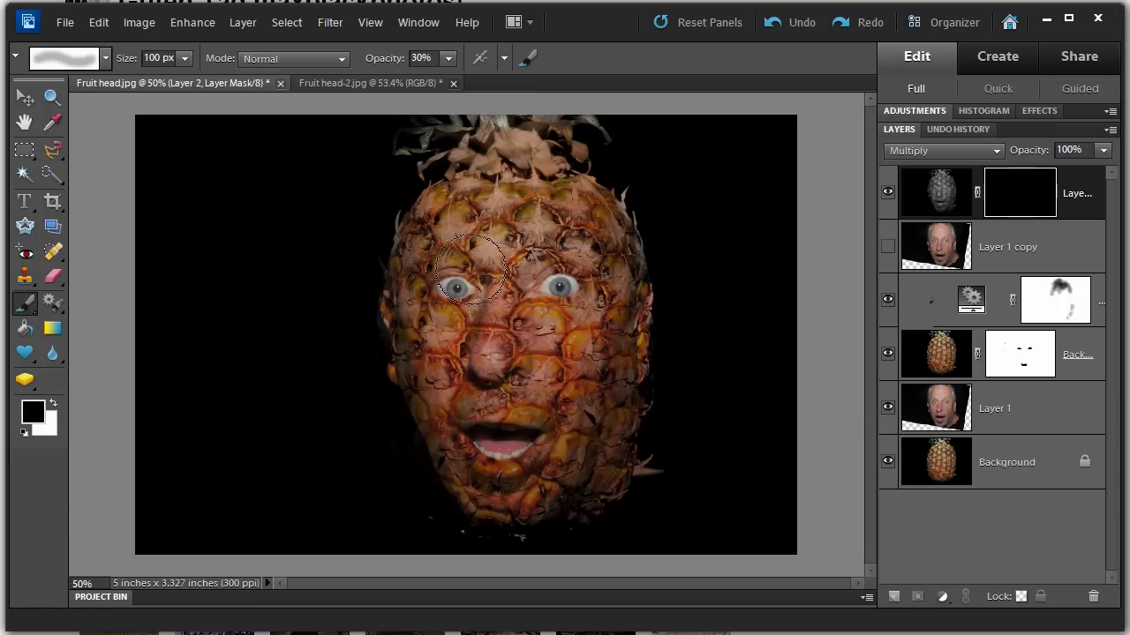
Step: With a 10 px white brush, paint shading around both eyes and brows on Layer 2's mask
scroll(418, 212, "up", 6)
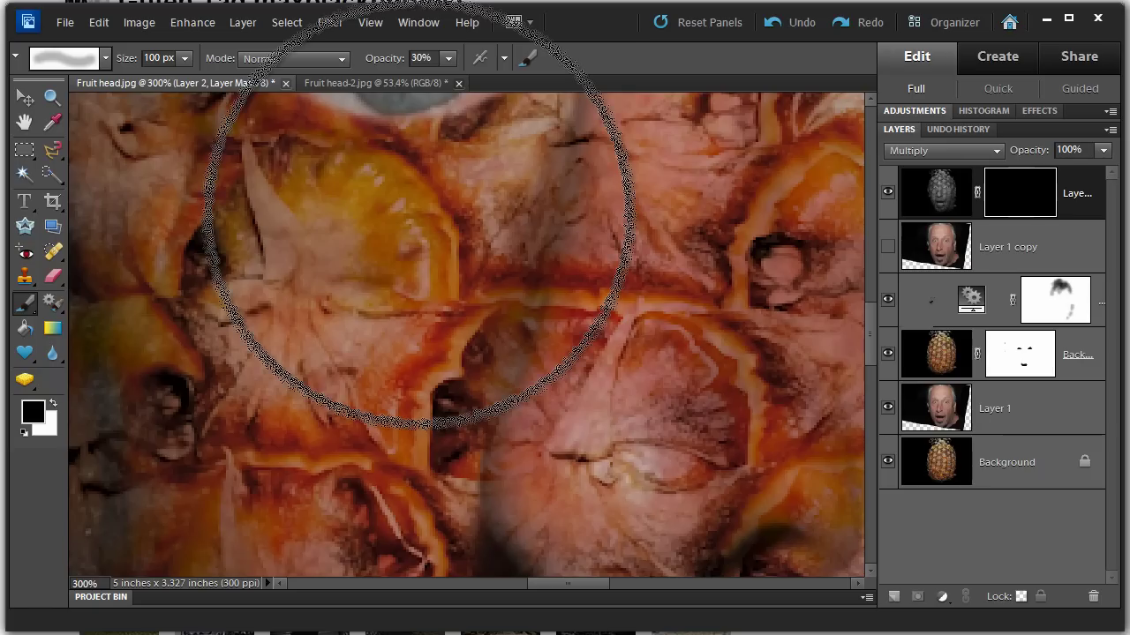
key("bracketleft")
key("bracketleft")
key("bracketleft")
key("bracketleft")
key("bracketleft")
key("bracketleft")
key("bracketleft")
key("bracketleft")
key("bracketleft")
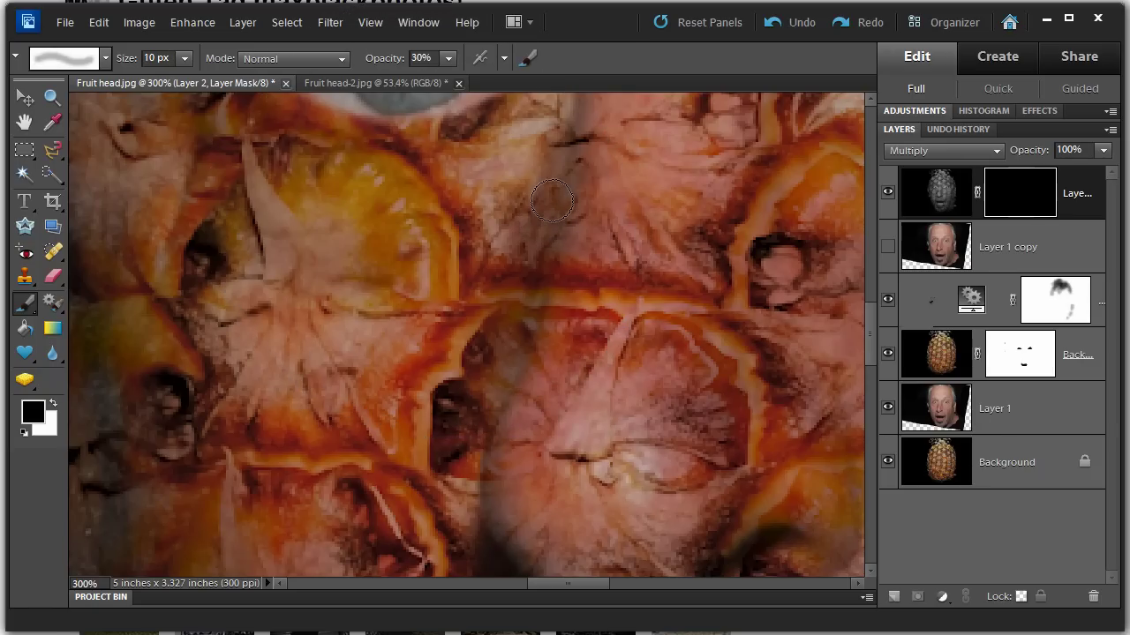
key("x")
mouse_move(548, 177)
left_mouse_down()
mouse_move(501, 278)
mouse_move(538, 161)
mouse_move(485, 412)
mouse_move(557, 183)
mouse_move(565, 444)
left_mouse_up()
mouse_move(499, 157)
left_mouse_down()
mouse_move(553, 214)
mouse_move(409, 161)
mouse_move(282, 201)
mouse_move(240, 256)
mouse_move(359, 167)
mouse_move(506, 185)
mouse_move(337, 181)
mouse_move(297, 192)
mouse_move(477, 184)
mouse_move(606, 291)
mouse_move(587, 268)
mouse_move(386, 173)
left_mouse_up()
mouse_move(238, 265)
left_mouse_down()
mouse_move(379, 205)
mouse_move(488, 219)
mouse_move(540, 246)
mouse_move(565, 274)
mouse_move(574, 314)
mouse_move(560, 331)
mouse_move(495, 374)
mouse_move(379, 397)
mouse_move(589, 326)
mouse_move(475, 429)
mouse_move(566, 340)
mouse_move(544, 427)
mouse_move(618, 328)
mouse_move(520, 442)
mouse_move(576, 308)
mouse_move(567, 291)
mouse_move(458, 205)
mouse_move(388, 194)
mouse_move(279, 215)
mouse_move(294, 200)
mouse_move(436, 173)
mouse_move(497, 181)
mouse_move(599, 287)
mouse_move(490, 205)
mouse_move(351, 180)
mouse_move(221, 261)
mouse_move(201, 290)
left_mouse_up()
left_click_drag(683, 377, 220, 391)
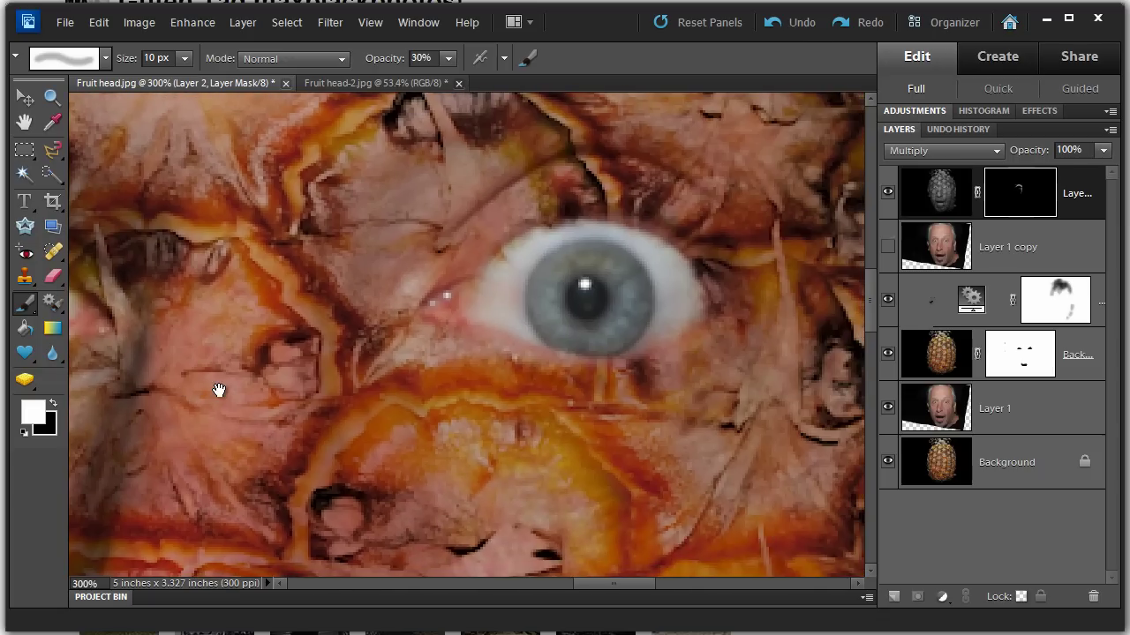
mouse_move(466, 206)
left_mouse_down()
mouse_move(608, 136)
mouse_move(720, 219)
mouse_move(622, 164)
mouse_move(472, 208)
mouse_move(420, 287)
mouse_move(519, 201)
mouse_move(452, 260)
mouse_move(533, 201)
mouse_move(600, 189)
mouse_move(714, 228)
mouse_move(780, 300)
mouse_move(727, 226)
mouse_move(647, 172)
mouse_move(533, 194)
mouse_move(411, 274)
mouse_move(444, 241)
mouse_move(404, 295)
mouse_move(441, 299)
mouse_move(515, 334)
mouse_move(459, 324)
mouse_move(591, 380)
mouse_move(659, 385)
mouse_move(726, 358)
mouse_move(748, 324)
mouse_move(638, 380)
mouse_move(523, 386)
mouse_move(467, 372)
mouse_move(434, 326)
mouse_move(414, 341)
mouse_move(448, 289)
mouse_move(438, 281)
mouse_move(371, 323)
mouse_move(415, 256)
mouse_move(363, 353)
left_mouse_up()
mouse_move(364, 357)
left_mouse_down()
mouse_move(586, 269)
mouse_move(653, 203)
left_mouse_up()
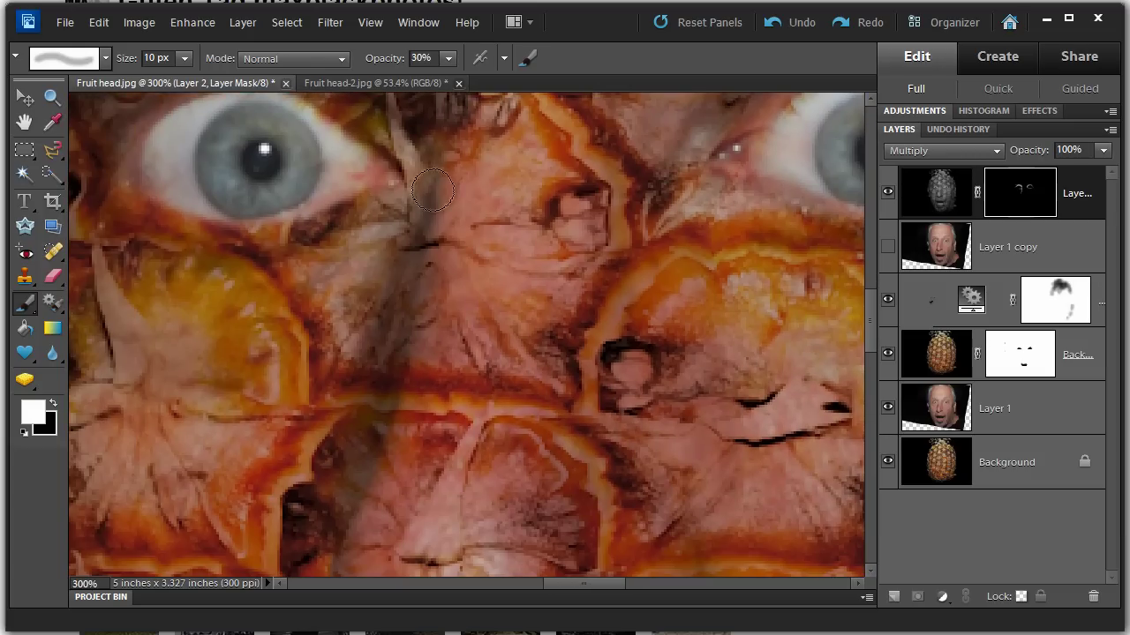
mouse_move(406, 157)
left_mouse_down()
mouse_move(414, 300)
mouse_move(402, 326)
left_mouse_up()
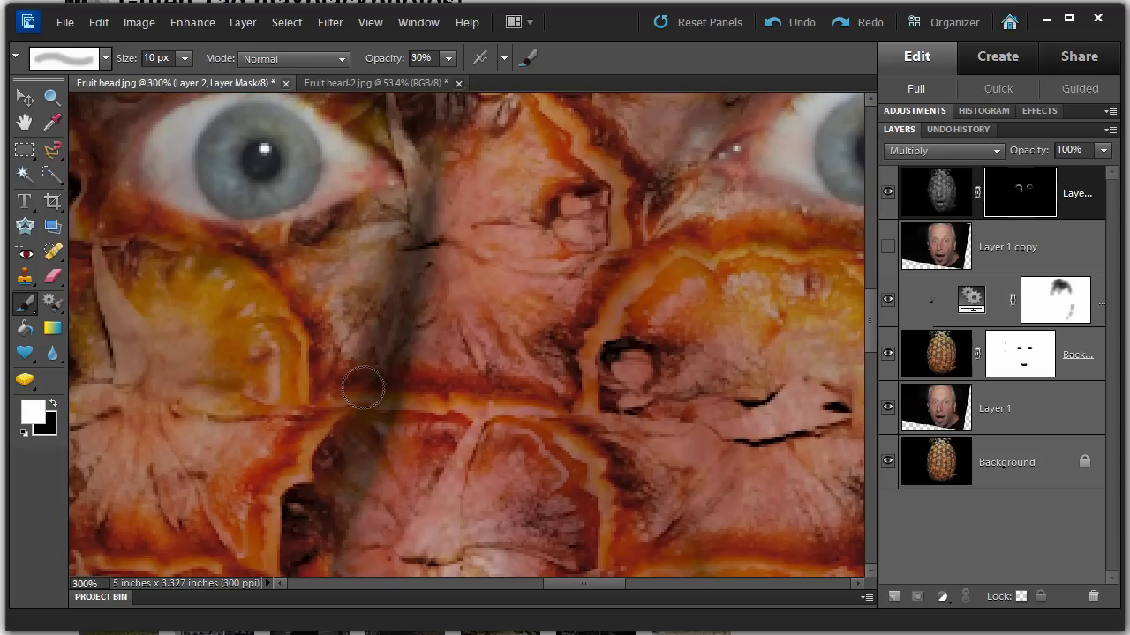
Step: Paint shading along both sides of the nose and around the mouth corners, then zoom out
left_click_drag(521, 327, 570, 84)
left_click_drag(437, 237, 378, 392)
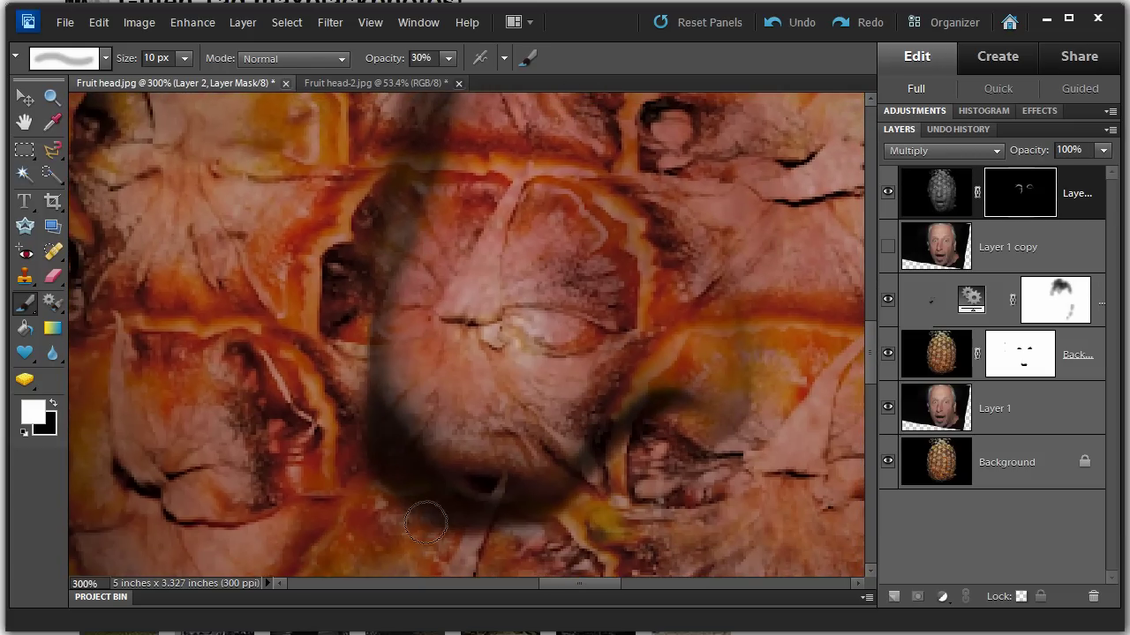
left_click_drag(567, 462, 676, 423)
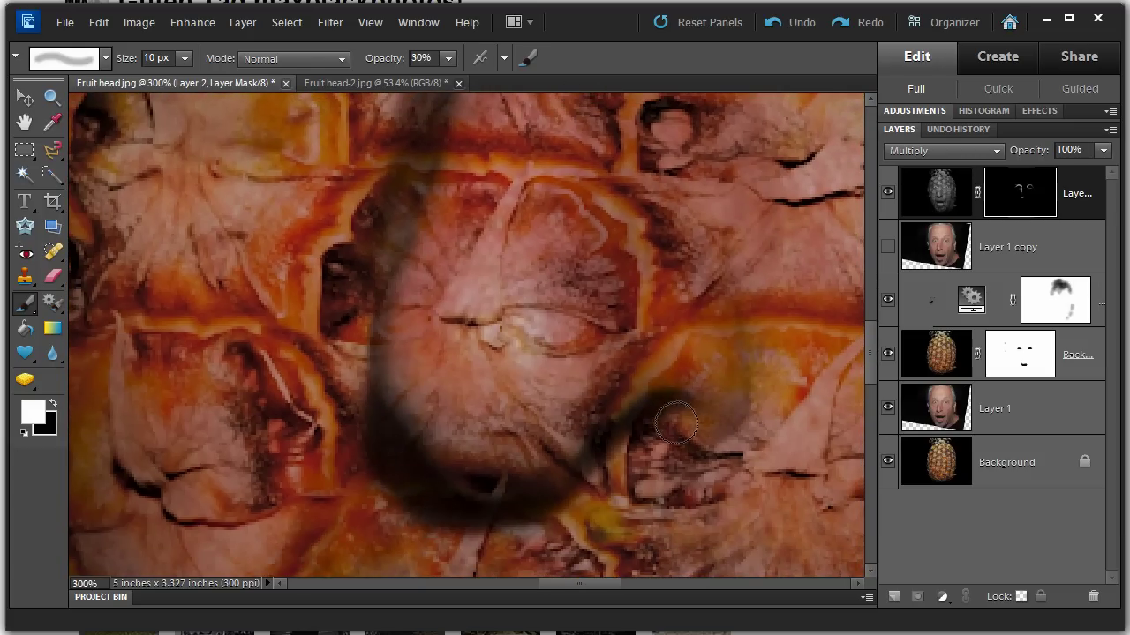
mouse_move(703, 258)
left_mouse_down()
mouse_move(733, 371)
mouse_move(735, 261)
mouse_move(742, 391)
mouse_move(723, 438)
mouse_move(752, 345)
mouse_move(692, 213)
mouse_move(669, 189)
mouse_move(728, 239)
mouse_move(764, 375)
mouse_move(781, 298)
mouse_move(770, 382)
mouse_move(733, 421)
mouse_move(764, 292)
mouse_move(708, 163)
left_mouse_up()
key("alt+BackSpace")
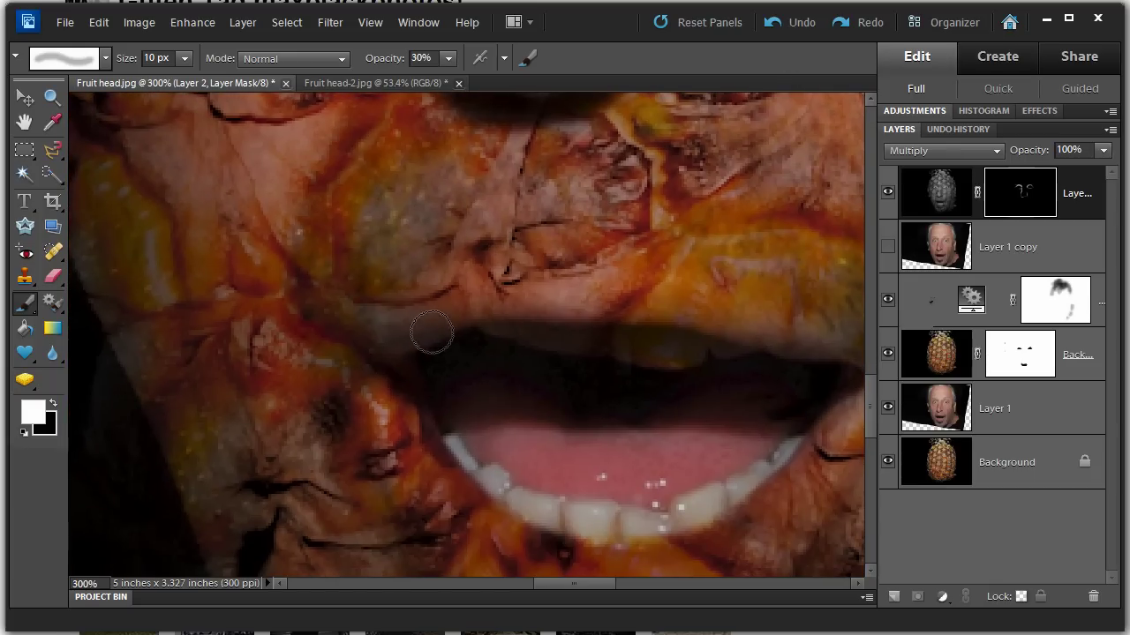
key("ctrl+BackSpace")
mouse_move(411, 314)
left_mouse_down()
mouse_move(353, 391)
mouse_move(346, 356)
mouse_move(458, 474)
left_mouse_up()
left_click_drag(544, 359, 535, 209)
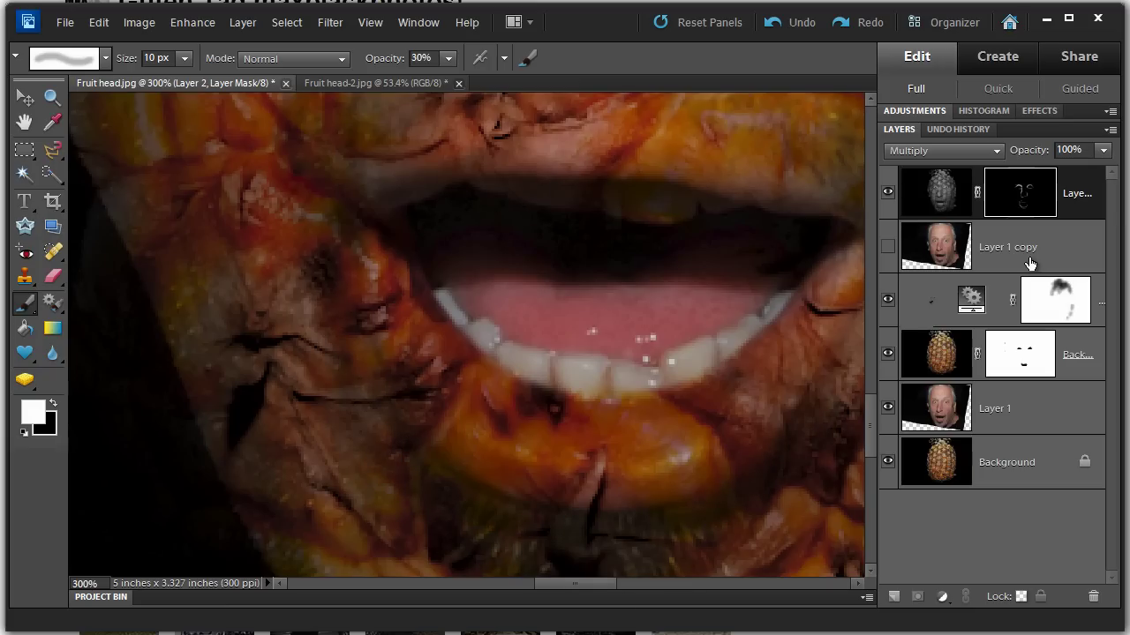
key("ctrl+minus")
key("ctrl+minus")
key("ctrl+minus")
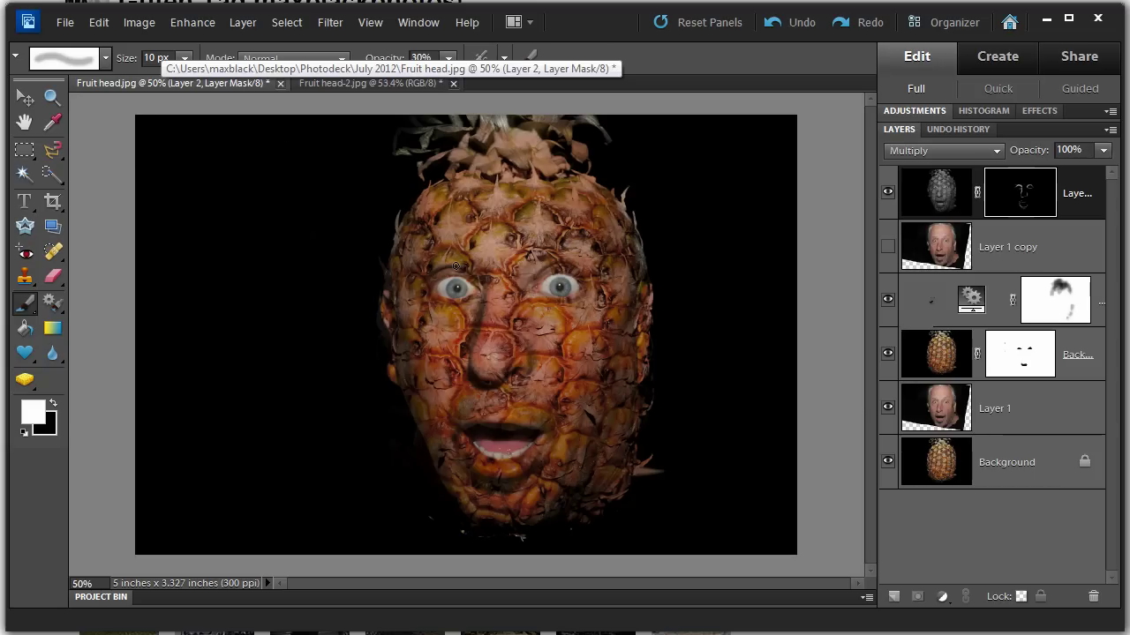
Step: Stamp the visible layers into a new grey Hard Light layer hidden by a black mask
key("bracketright")
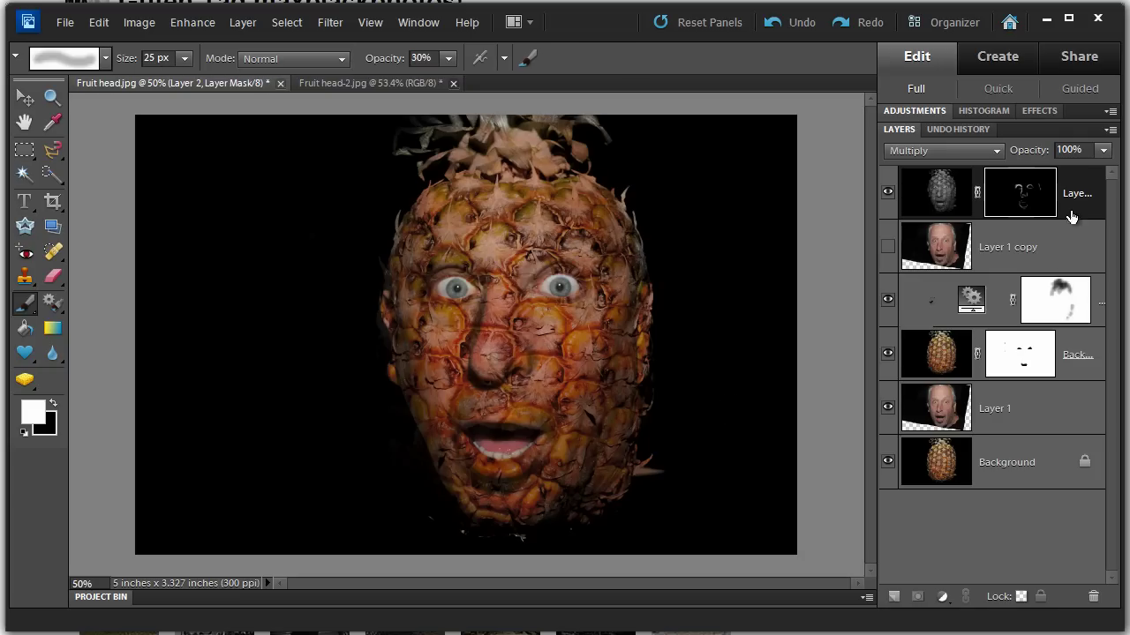
key("ctrl+alt+shift+e")
left_click(996, 150)
left_click(923, 411)
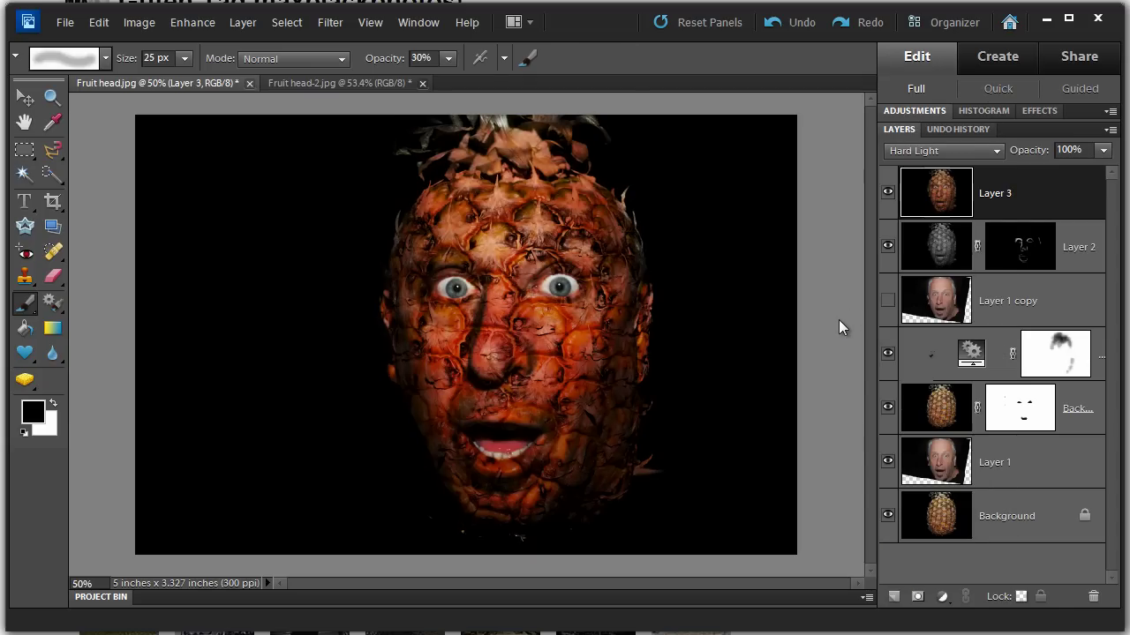
key("ctrl+shift+u")
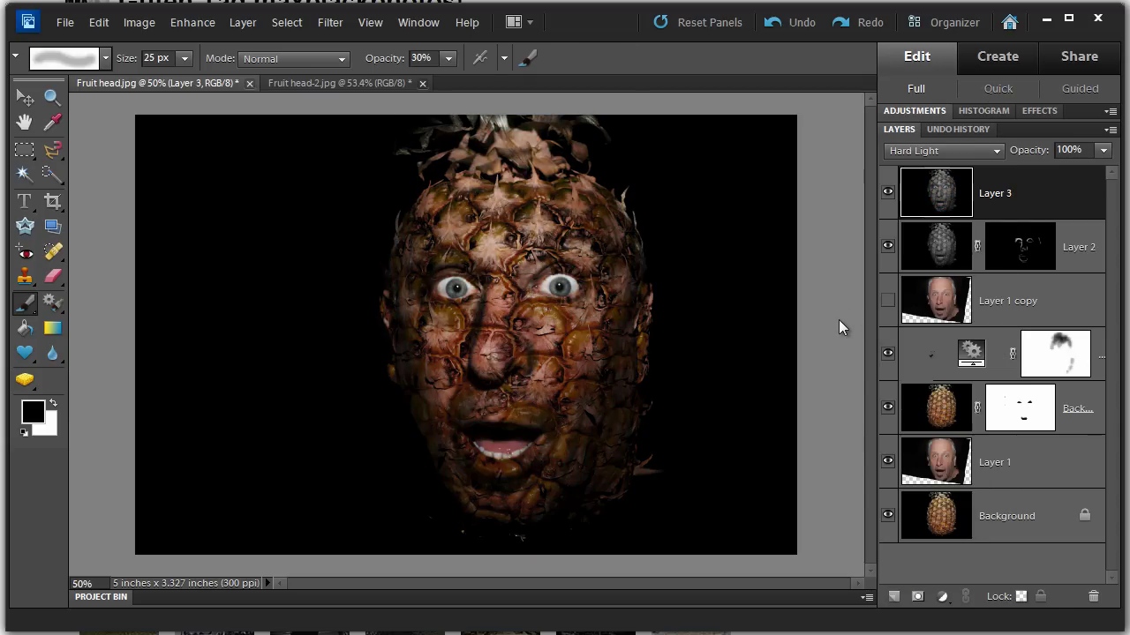
left_click(917, 597, "alt")
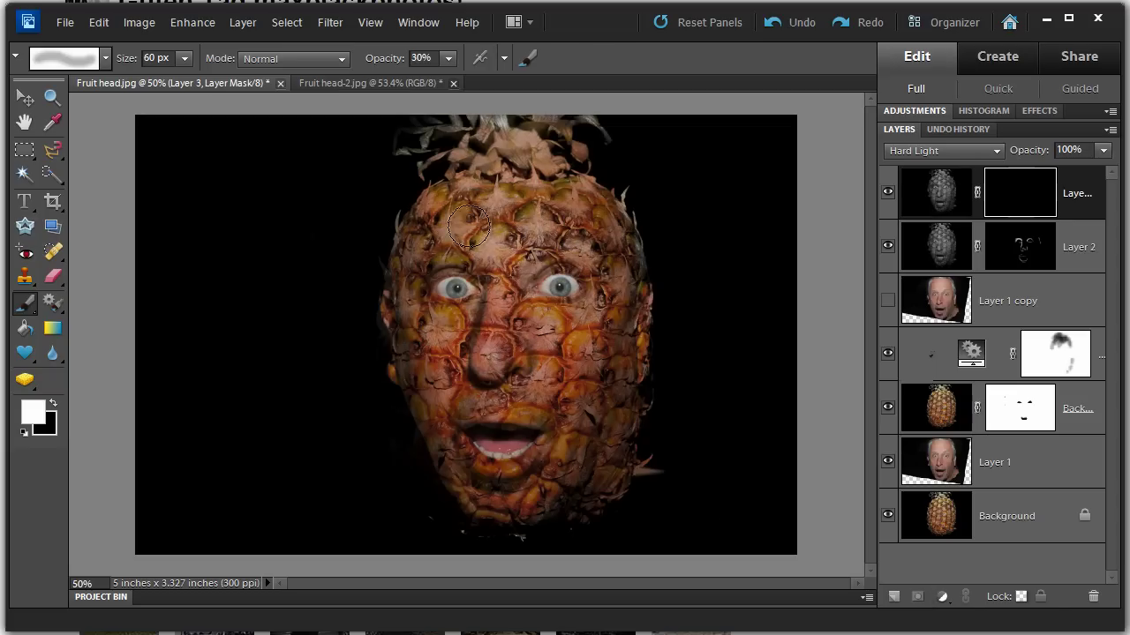
Step: Paint white on the mask to reveal the contrast layer on the forehead, cheeks and chin
mouse_move(467, 227)
left_mouse_down()
mouse_move(431, 213)
mouse_move(453, 209)
mouse_move(438, 226)
mouse_move(534, 233)
mouse_move(490, 242)
mouse_move(501, 245)
mouse_move(515, 301)
mouse_move(518, 257)
mouse_move(487, 366)
mouse_move(440, 342)
mouse_move(438, 354)
mouse_move(444, 337)
mouse_move(463, 368)
mouse_move(468, 427)
mouse_move(451, 457)
mouse_move(515, 459)
mouse_move(546, 454)
left_mouse_up()
left_click_drag(556, 313, 629, 305)
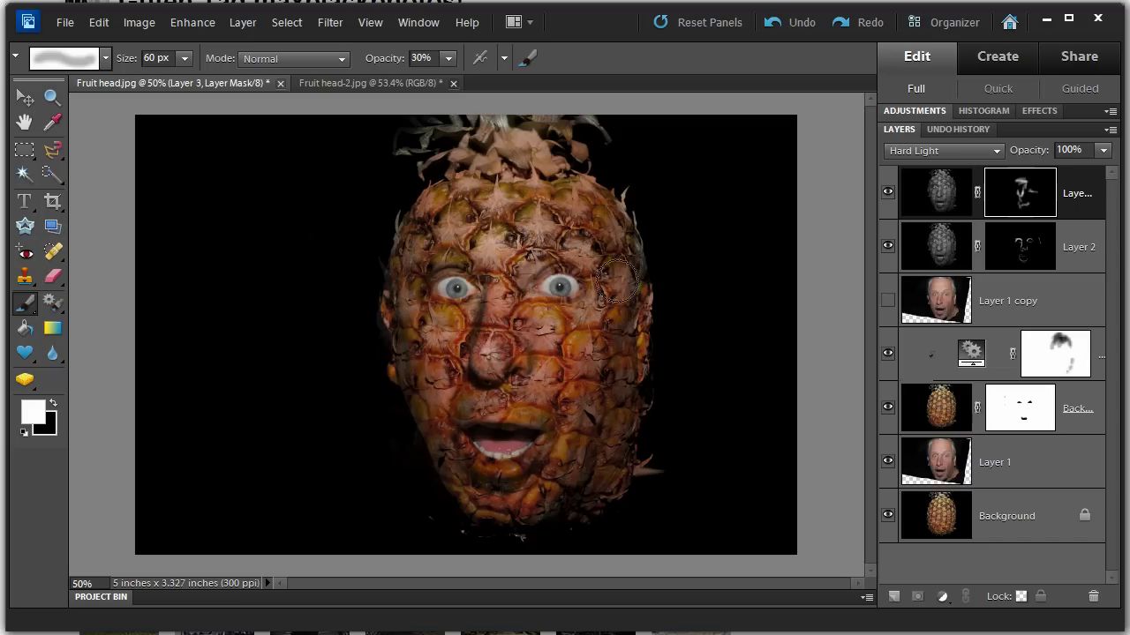
mouse_move(593, 409)
left_mouse_down()
mouse_move(593, 428)
mouse_move(586, 318)
mouse_move(561, 318)
mouse_move(488, 249)
mouse_move(396, 334)
mouse_move(414, 227)
mouse_move(618, 177)
mouse_move(638, 420)
mouse_move(622, 477)
mouse_move(556, 513)
mouse_move(490, 527)
mouse_move(531, 480)
left_mouse_up()
mouse_move(542, 274)
left_mouse_down()
mouse_move(519, 259)
mouse_move(511, 271)
mouse_move(528, 267)
mouse_move(505, 282)
mouse_move(538, 275)
mouse_move(423, 317)
mouse_move(480, 287)
mouse_move(456, 261)
mouse_move(463, 273)
mouse_move(433, 266)
mouse_move(458, 303)
left_mouse_up()
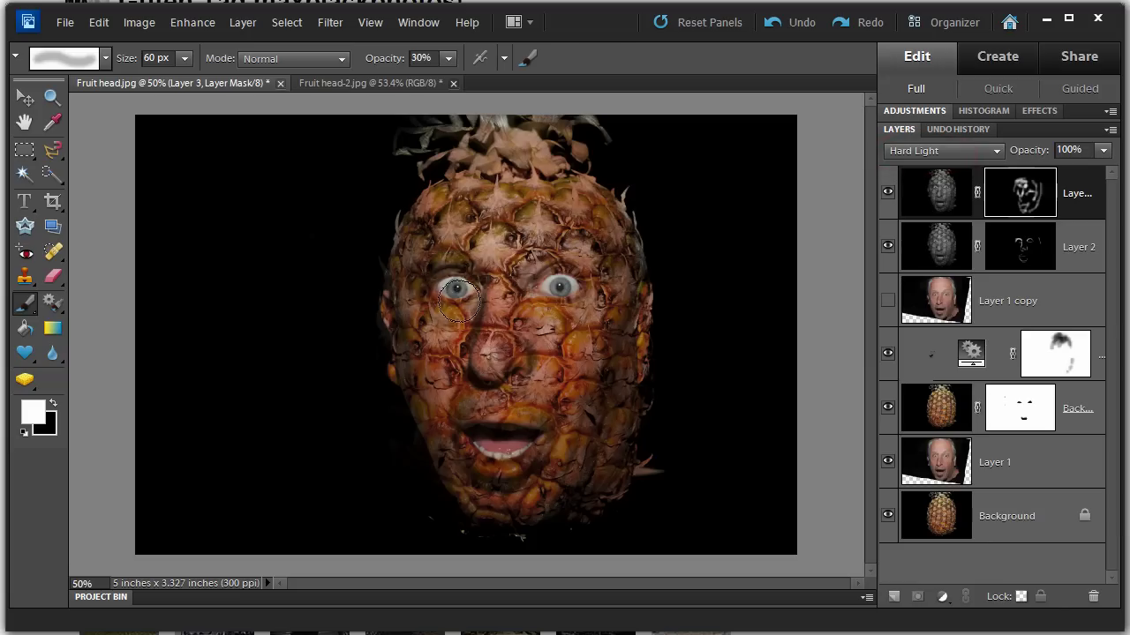
Step: Compare the plain pineapple with the composite, then merge the visible layers into the Background
left_click(890, 523, "alt")
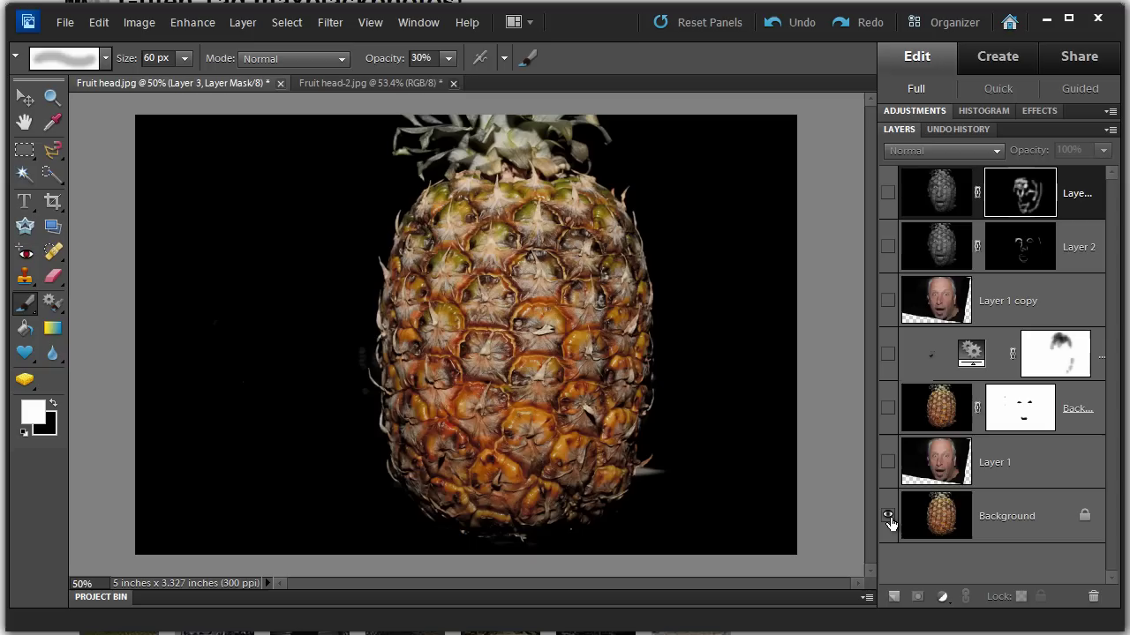
left_click(889, 523, "alt")
left_click(890, 522, "alt")
left_click(889, 523, "alt")
left_click(890, 522, "alt")
left_click(889, 523, "alt")
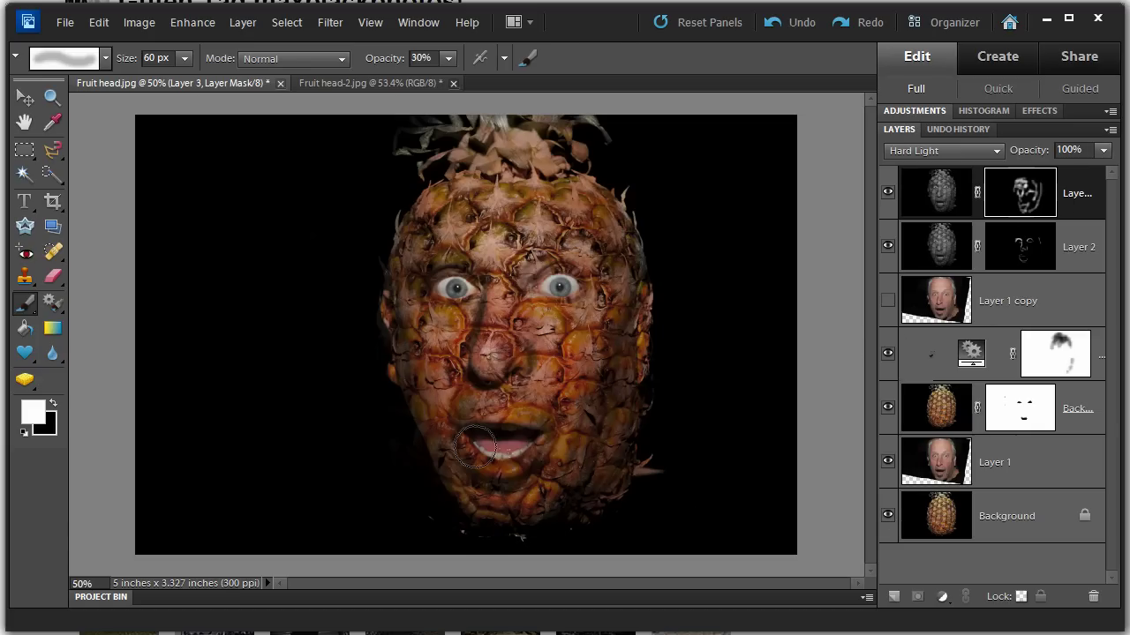
key("x")
key("ctrl+shift+e")
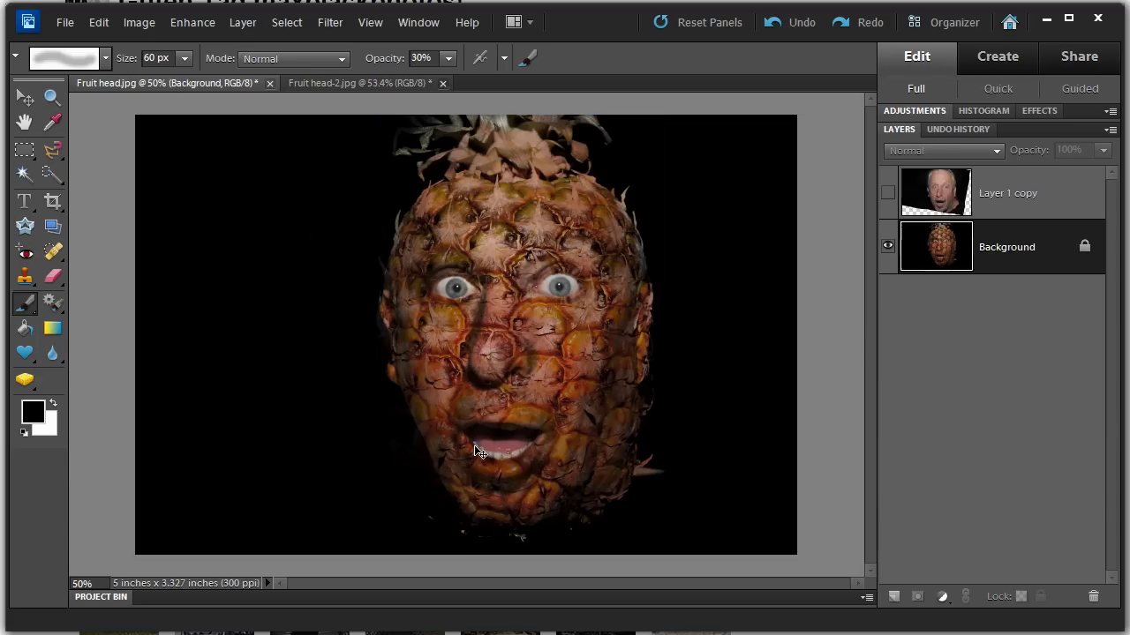
Step: Try the leftover face copy layer in Multiply, then delete it
left_click(886, 199)
left_click(1041, 188)
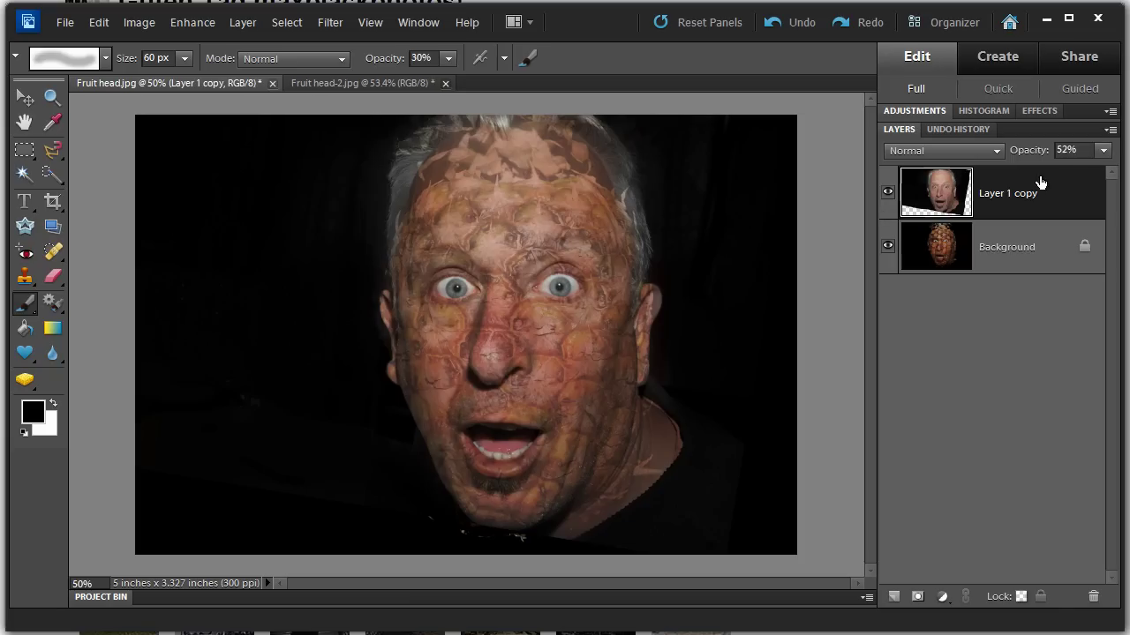
left_click(997, 151)
left_click(959, 226)
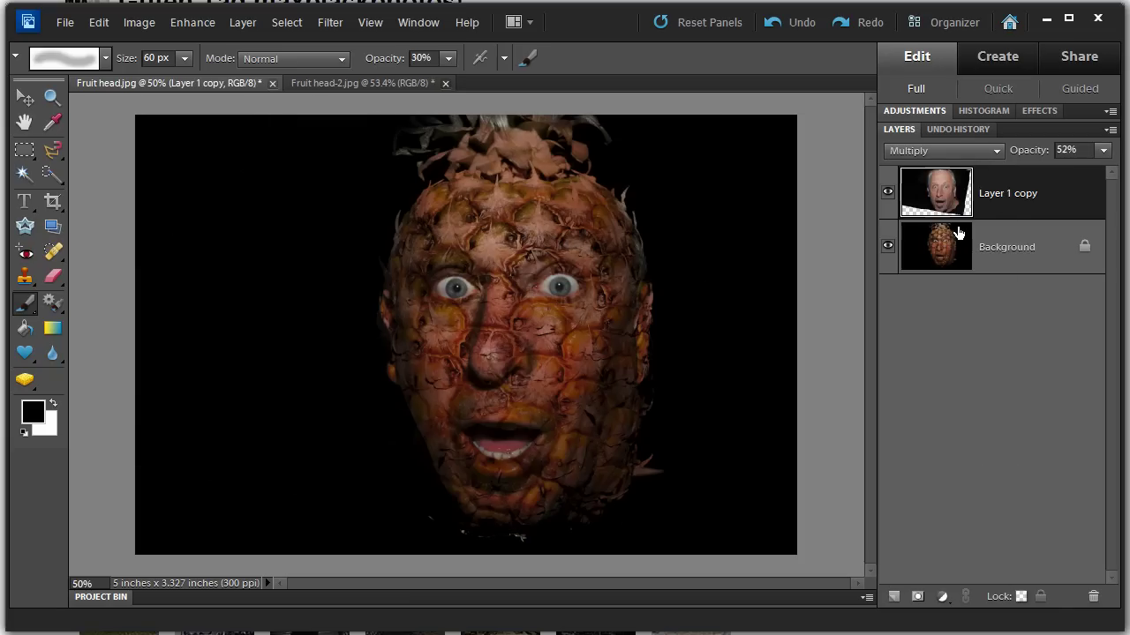
left_click(889, 194)
left_click(889, 194)
left_click(889, 194)
left_click(889, 194)
left_click(890, 194)
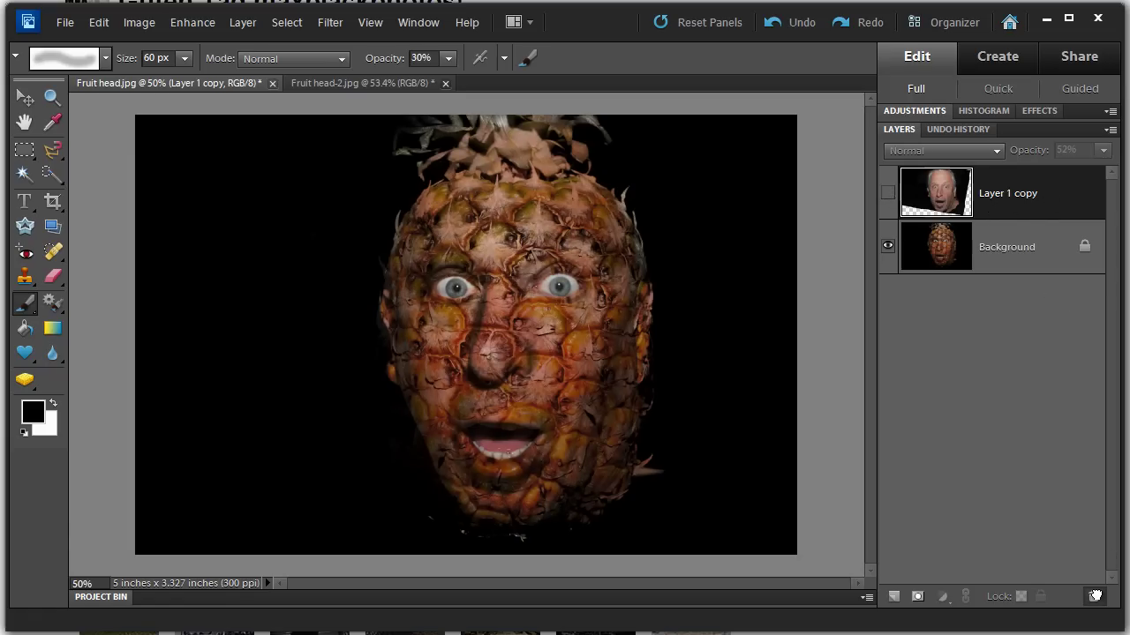
left_click_drag(1095, 596, 1095, 592)
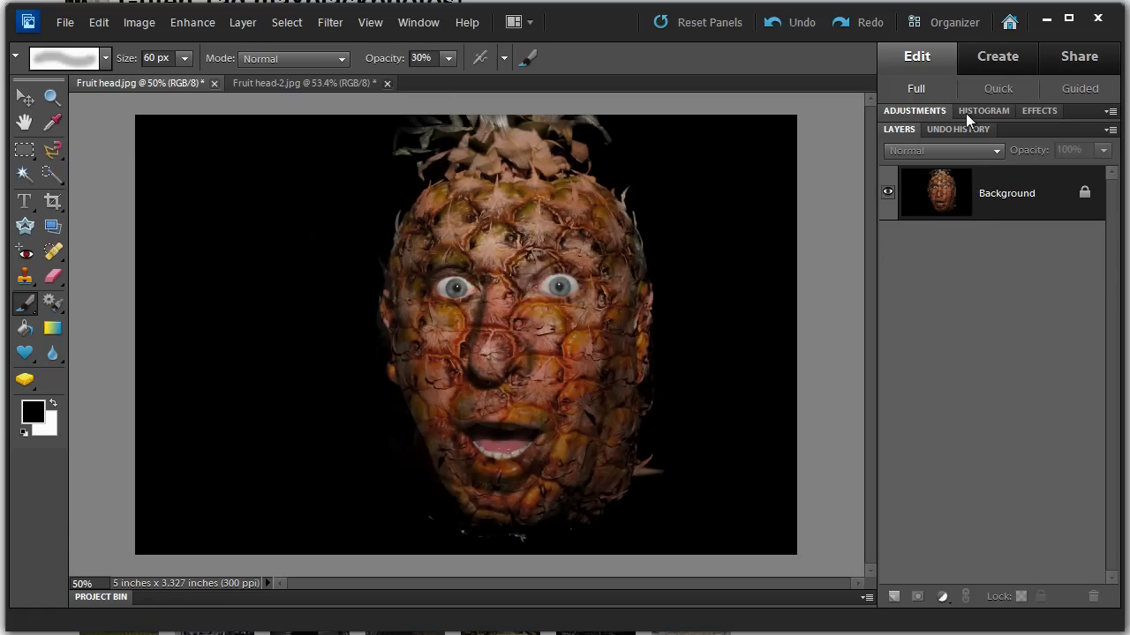
Step: Add a Brightness/Contrast adjustment layer with Brightness 53 and Contrast -20
left_click(942, 596)
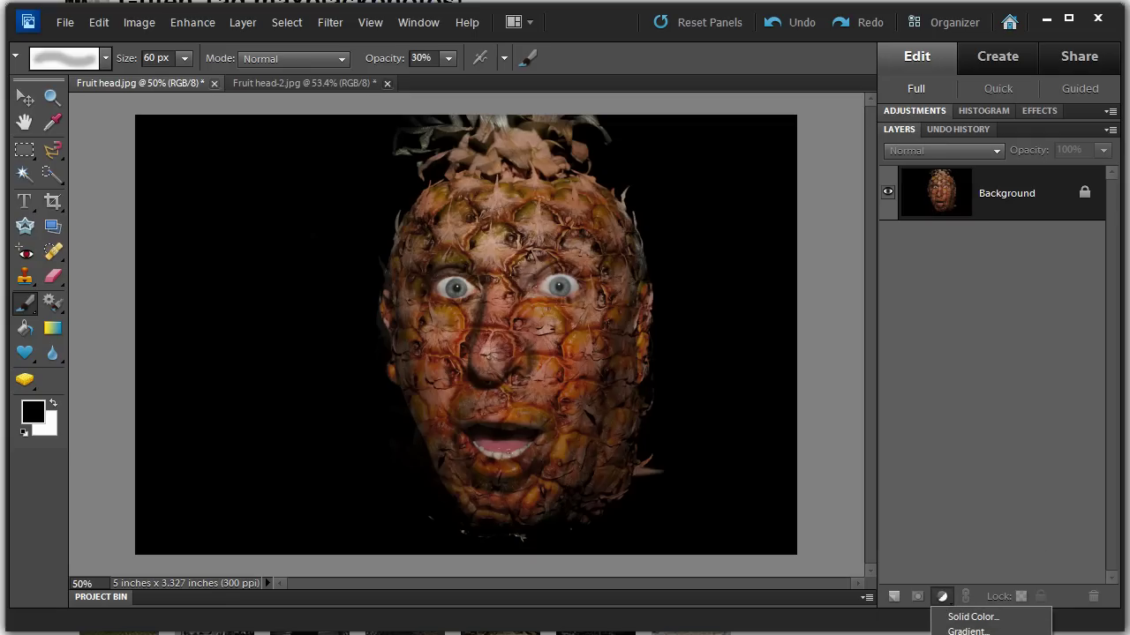
left_click(971, 634)
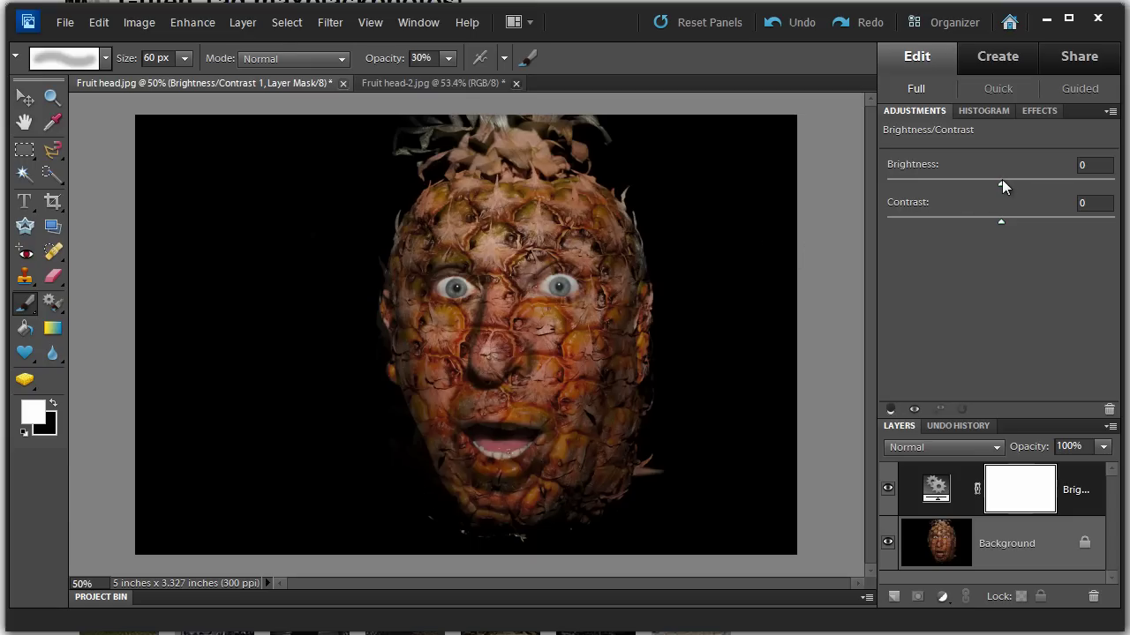
left_click_drag(1001, 184, 1041, 181)
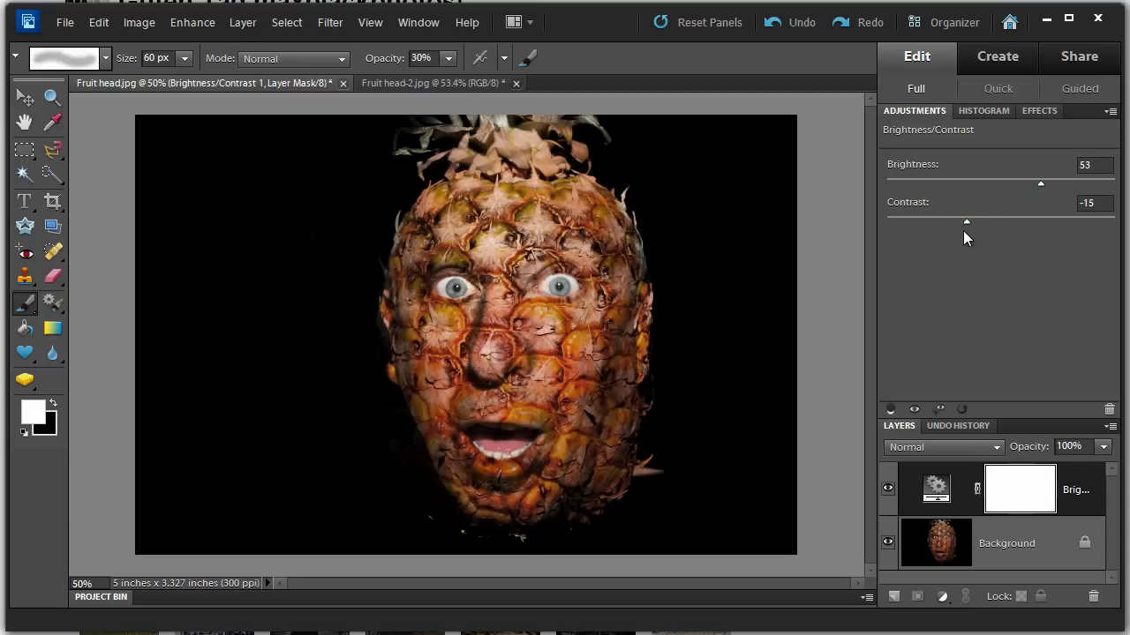
left_click_drag(956, 232, 955, 232)
Step: Invert the mask, paint the brightening onto the cheeks, mouth and chin, and merge it down
key("ctrl+i")
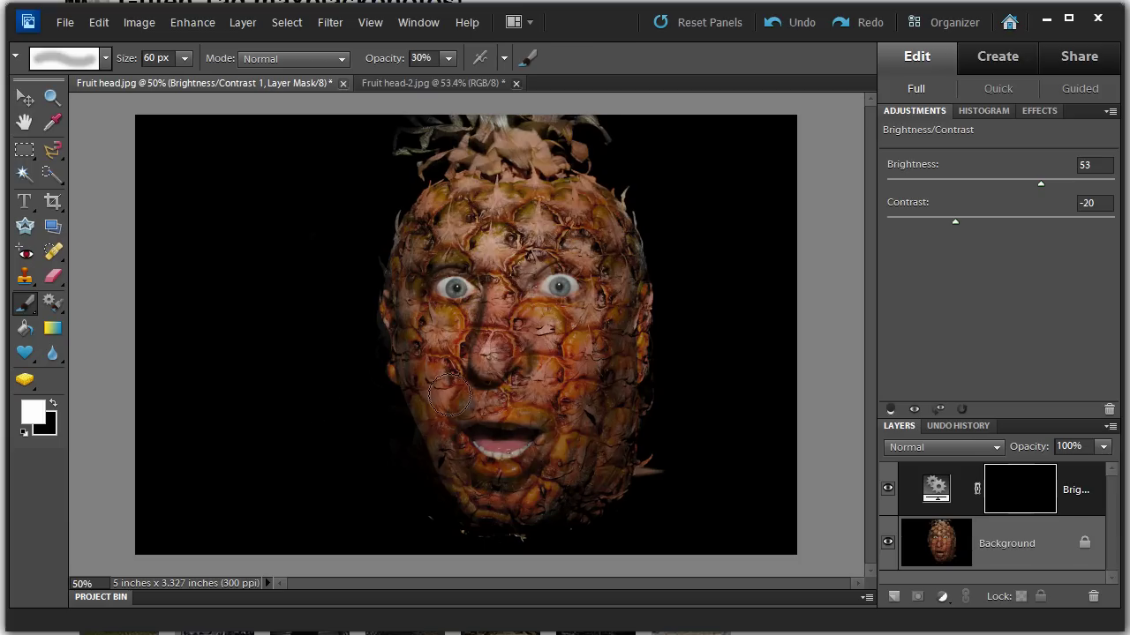
mouse_move(442, 378)
left_mouse_down()
mouse_move(458, 484)
mouse_move(489, 487)
mouse_move(505, 382)
mouse_move(547, 380)
mouse_move(584, 441)
mouse_move(570, 473)
mouse_move(631, 373)
mouse_move(585, 476)
mouse_move(555, 477)
mouse_move(571, 363)
mouse_move(474, 380)
mouse_move(418, 345)
mouse_move(388, 344)
mouse_move(524, 479)
mouse_move(490, 521)
left_mouse_up()
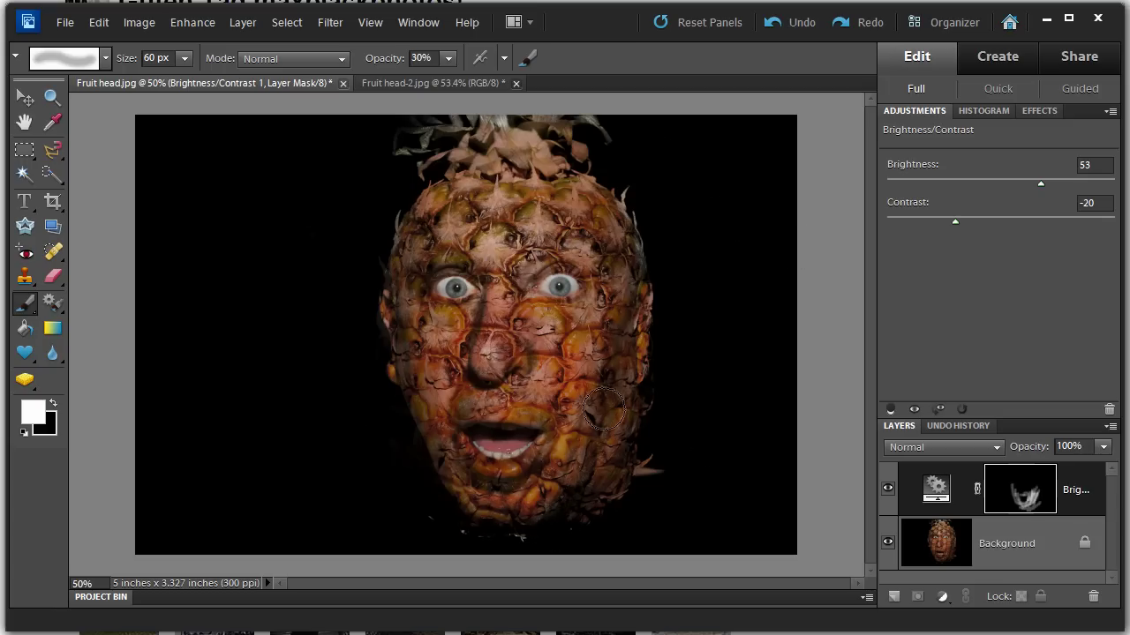
mouse_move(520, 514)
left_mouse_down()
mouse_move(444, 510)
mouse_move(590, 503)
left_mouse_up()
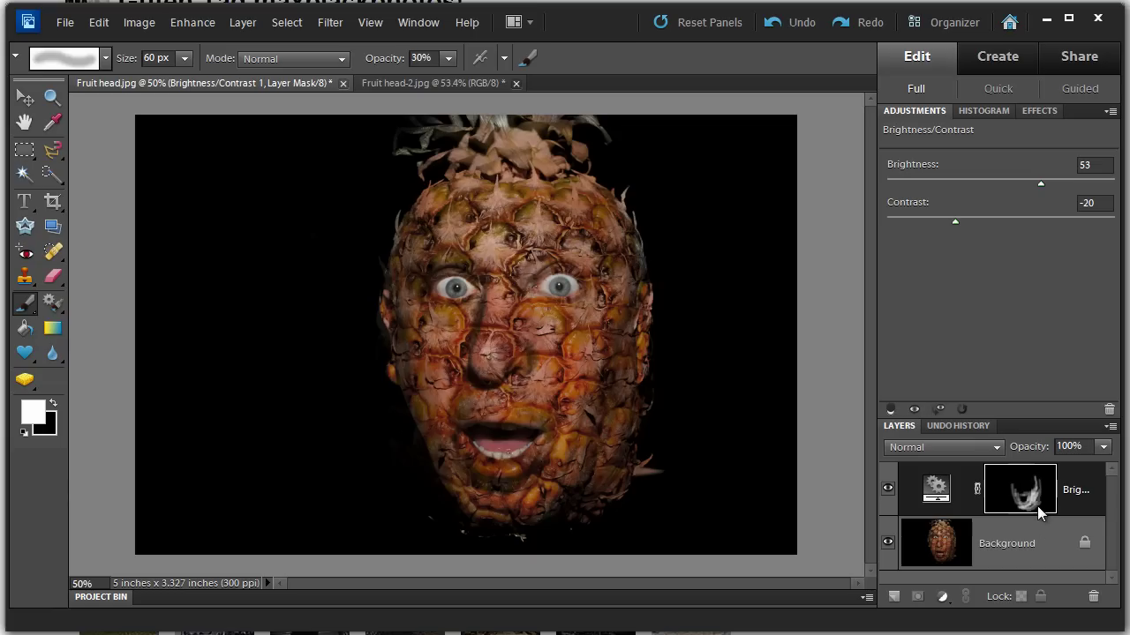
key("ctrl+e")
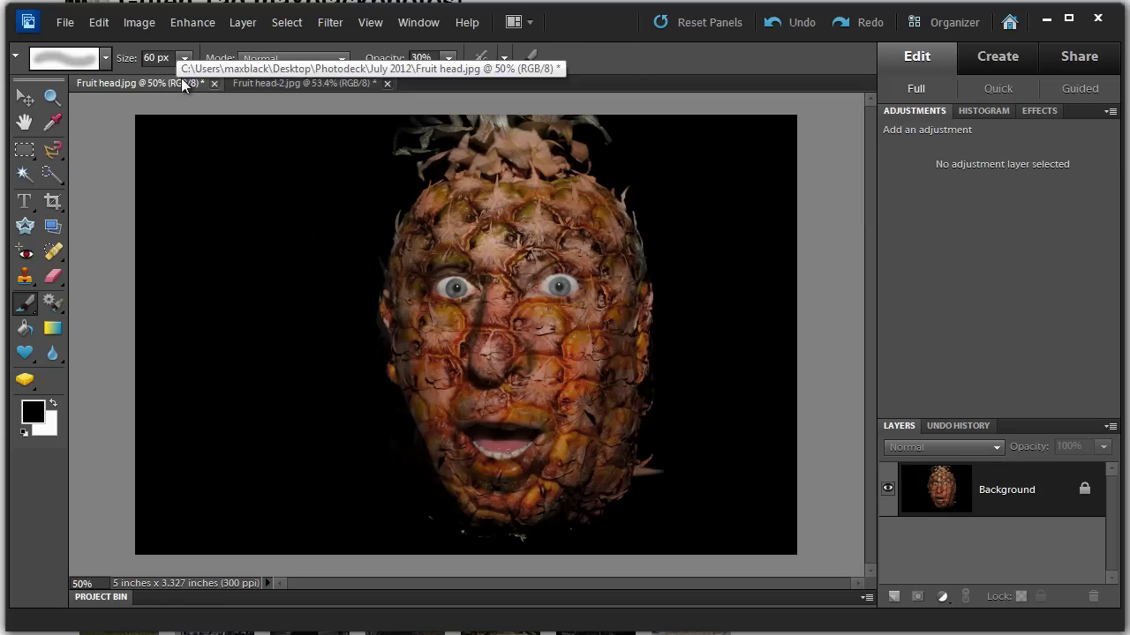
Step: After viewing the Fruit head-2 photo, zoom Fruit head to 200% and paint black shadow beside the nose
left_click(267, 86)
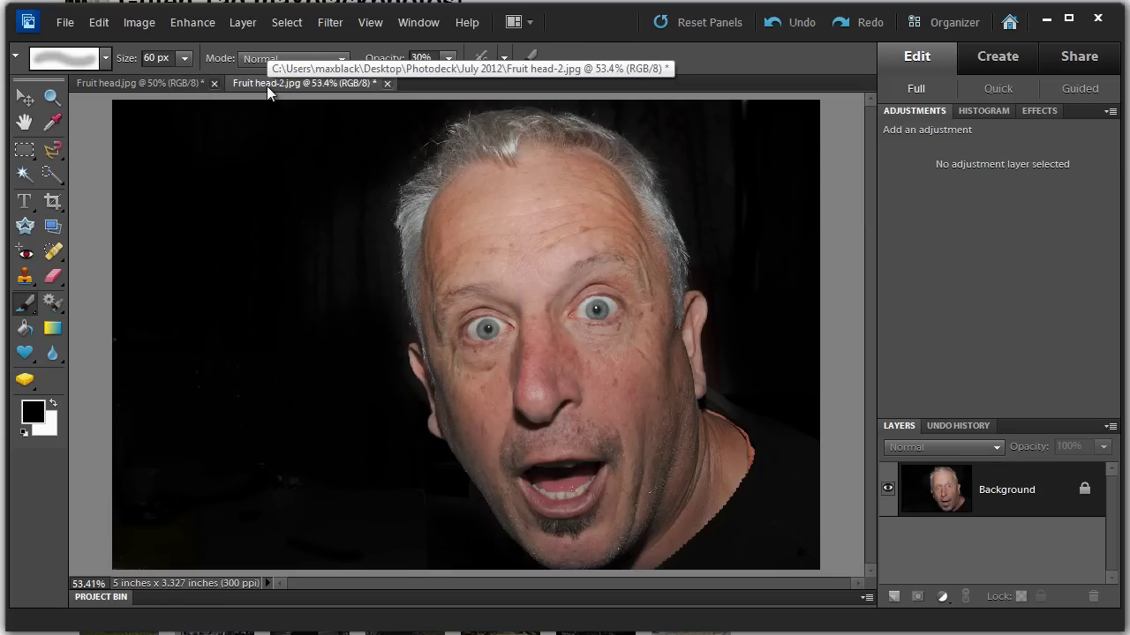
left_click(160, 85)
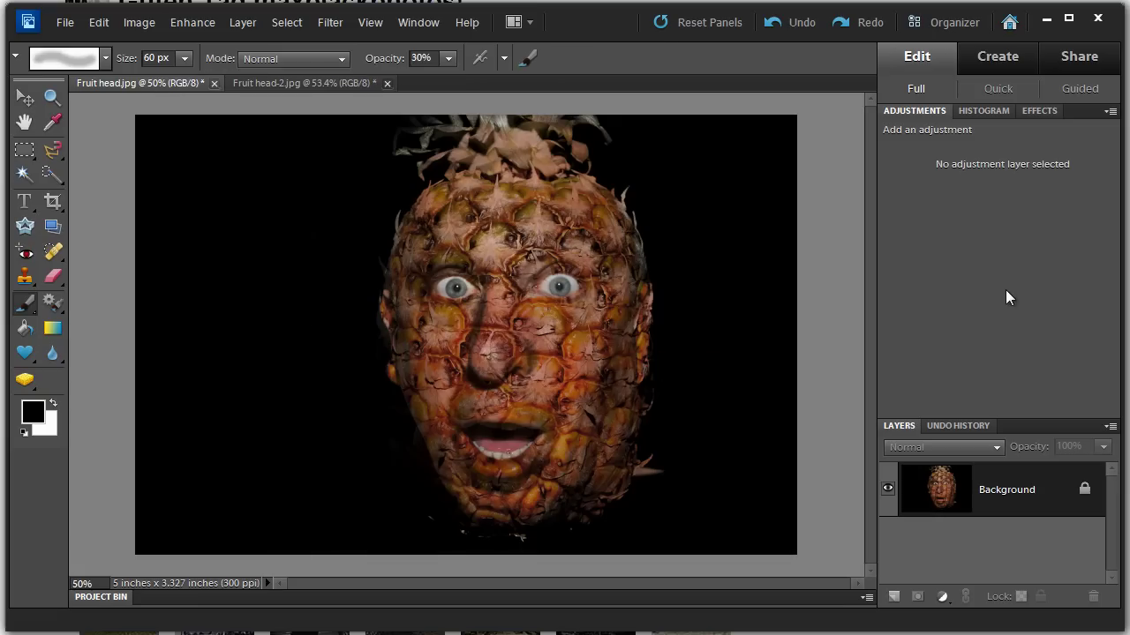
key("ctrl+equal")
key("ctrl+equal")
key("ctrl+equal")
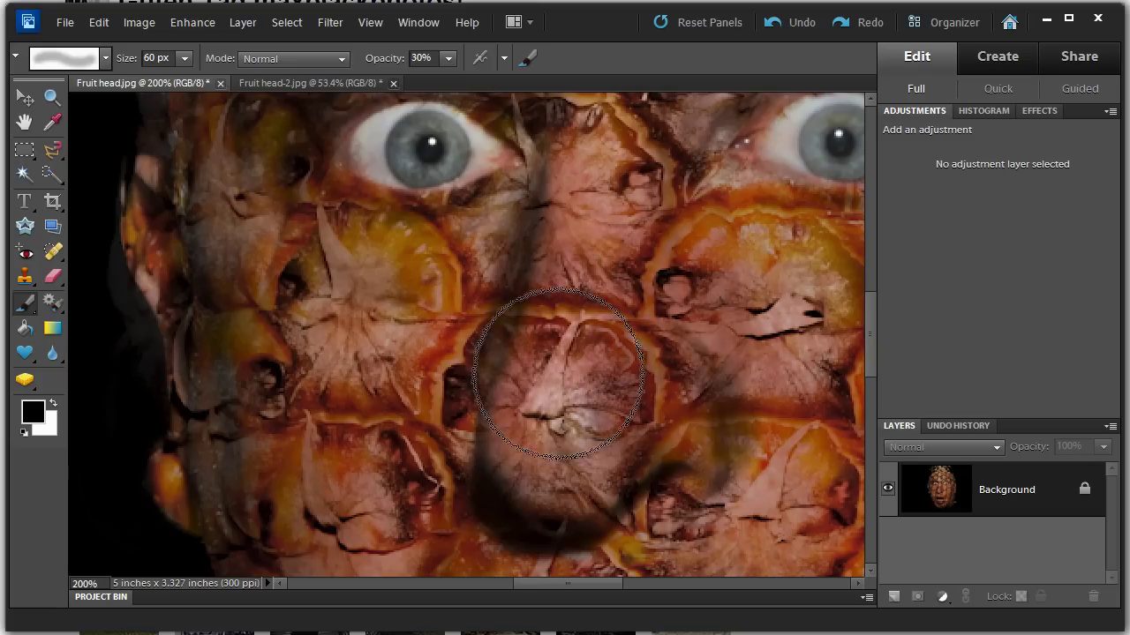
left_click_drag(518, 417, 496, 481)
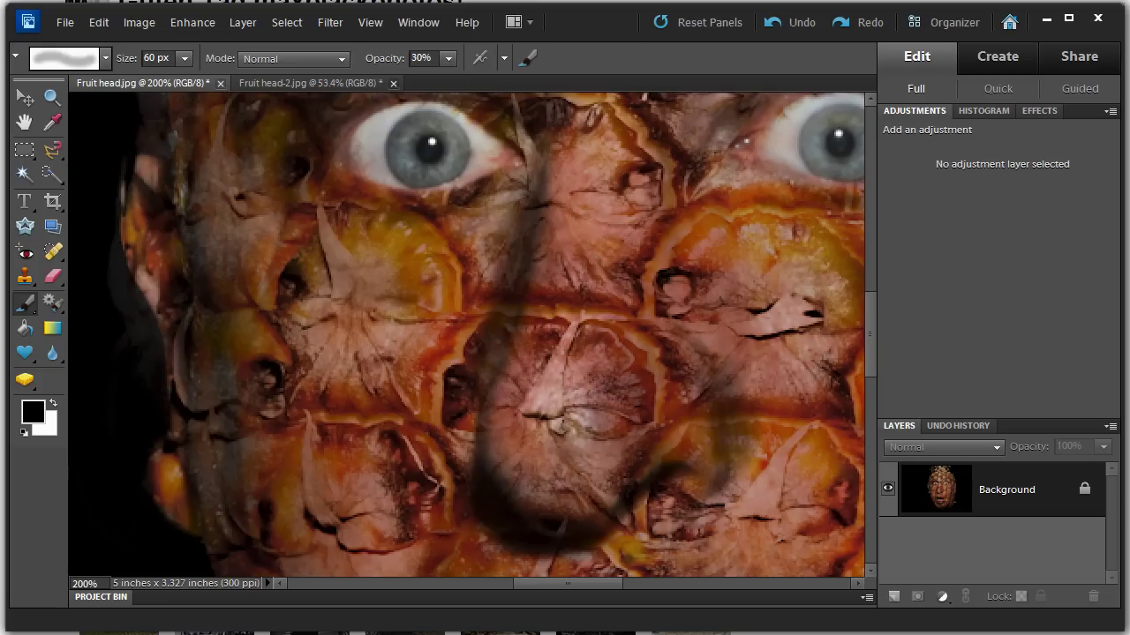